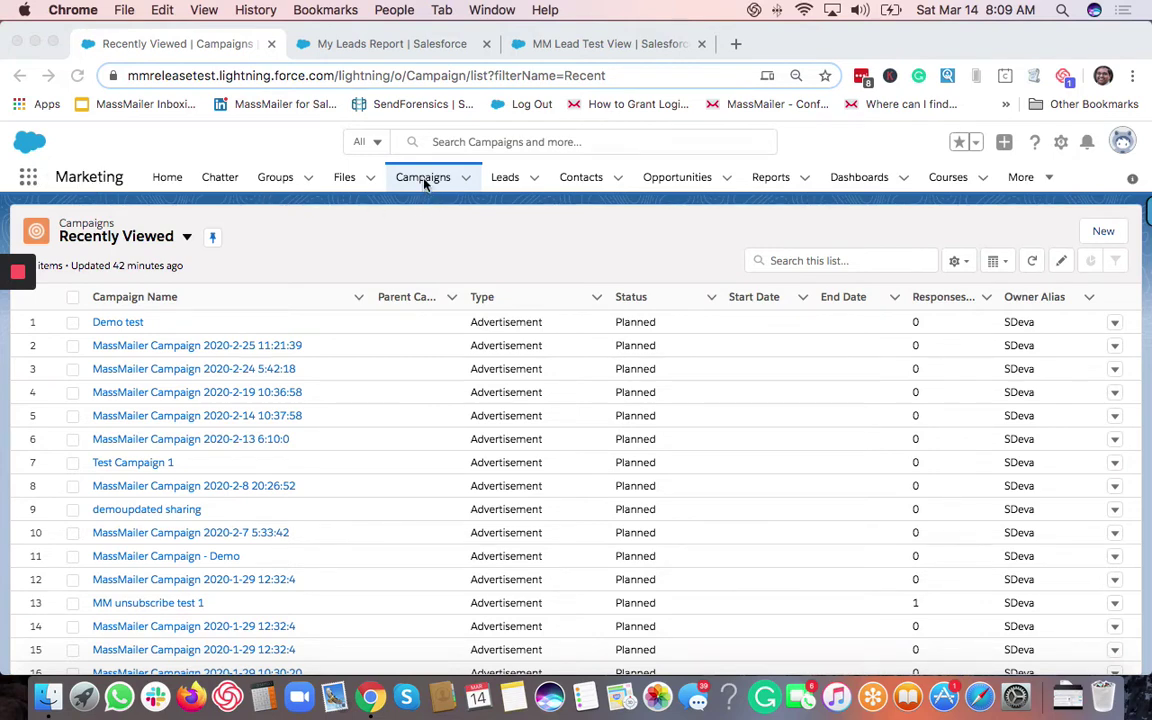
# Search the app launcher for 'campaign', then dismiss it without choosing anything.
pyautogui.click(28, 178)
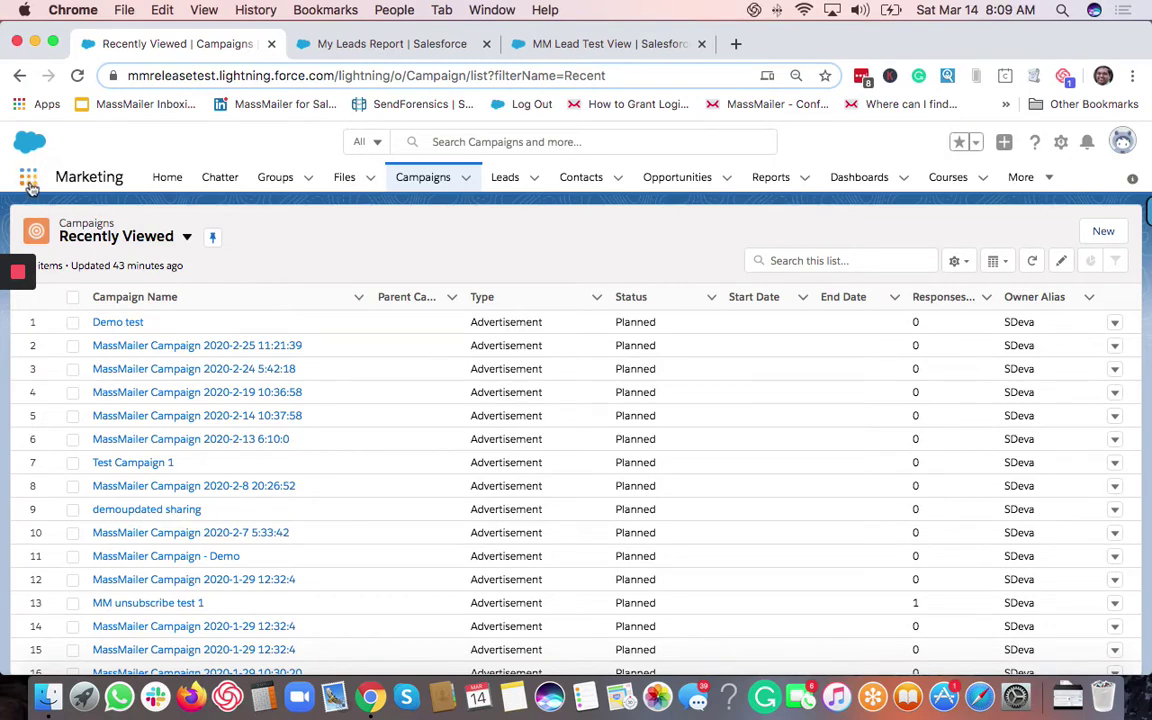
pyautogui.click(30, 182)
pyautogui.click(29, 182)
pyautogui.write('campaign')
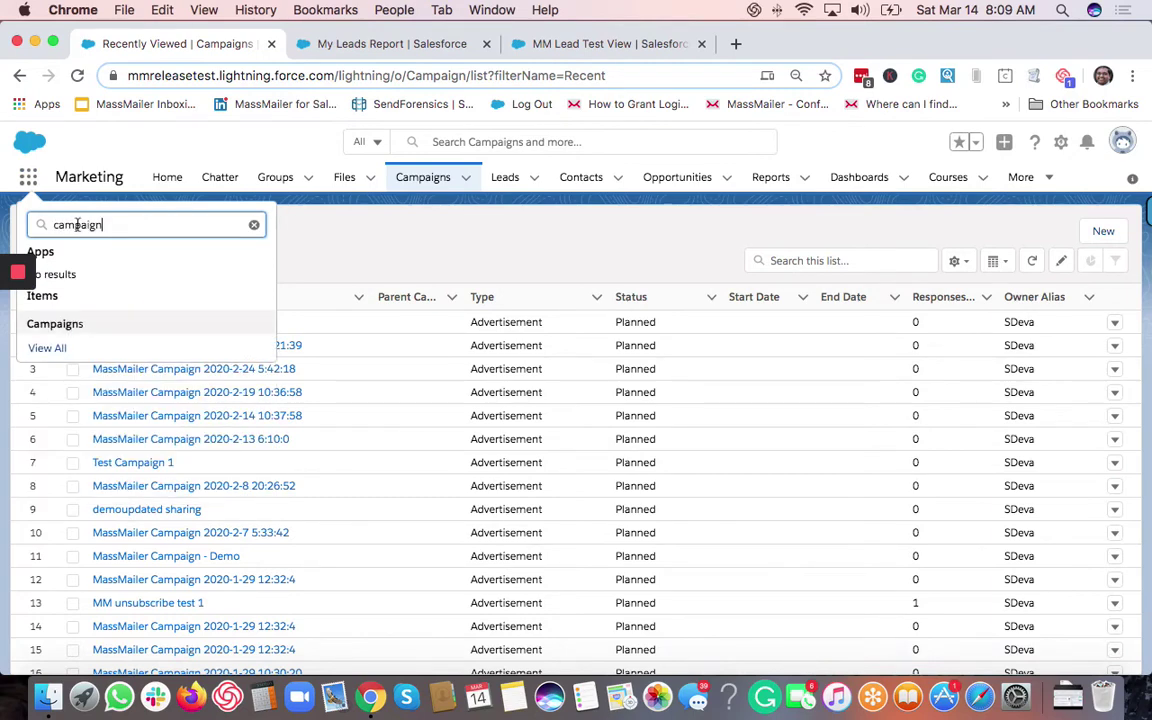
pyautogui.click(333, 232)
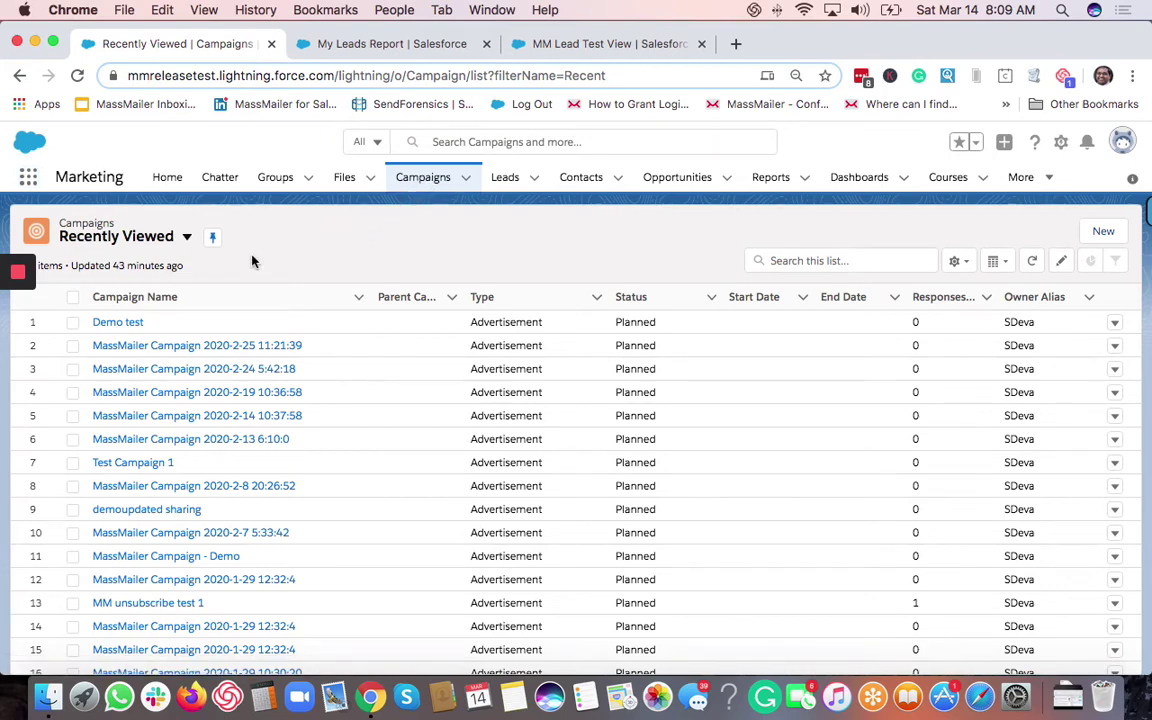
# Show the All Active Campaigns list view and start a New MassMailer Campaign.
pyautogui.click(188, 243)
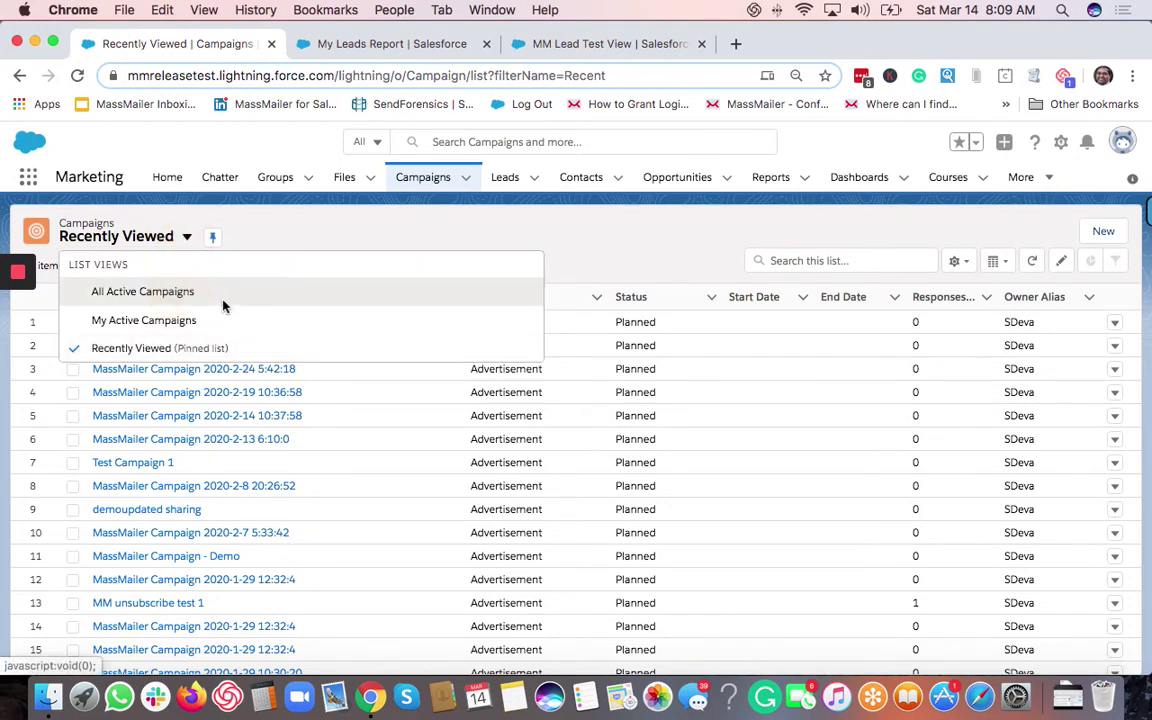
pyautogui.click(220, 300)
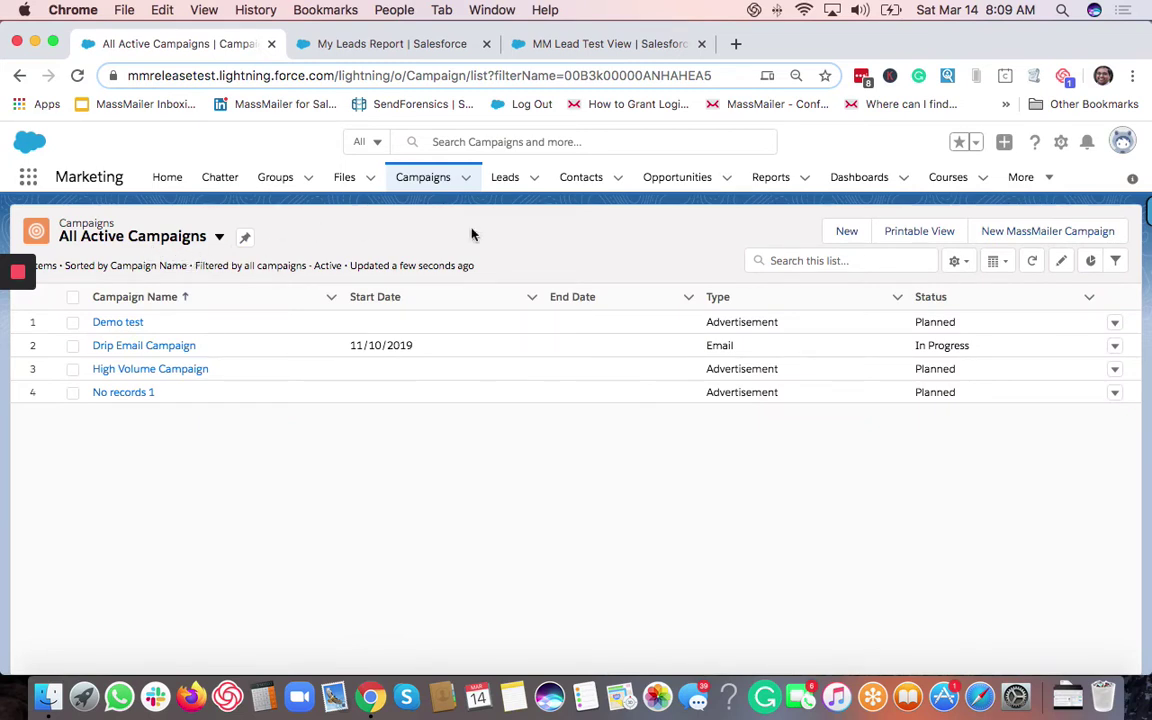
pyautogui.click(1041, 237)
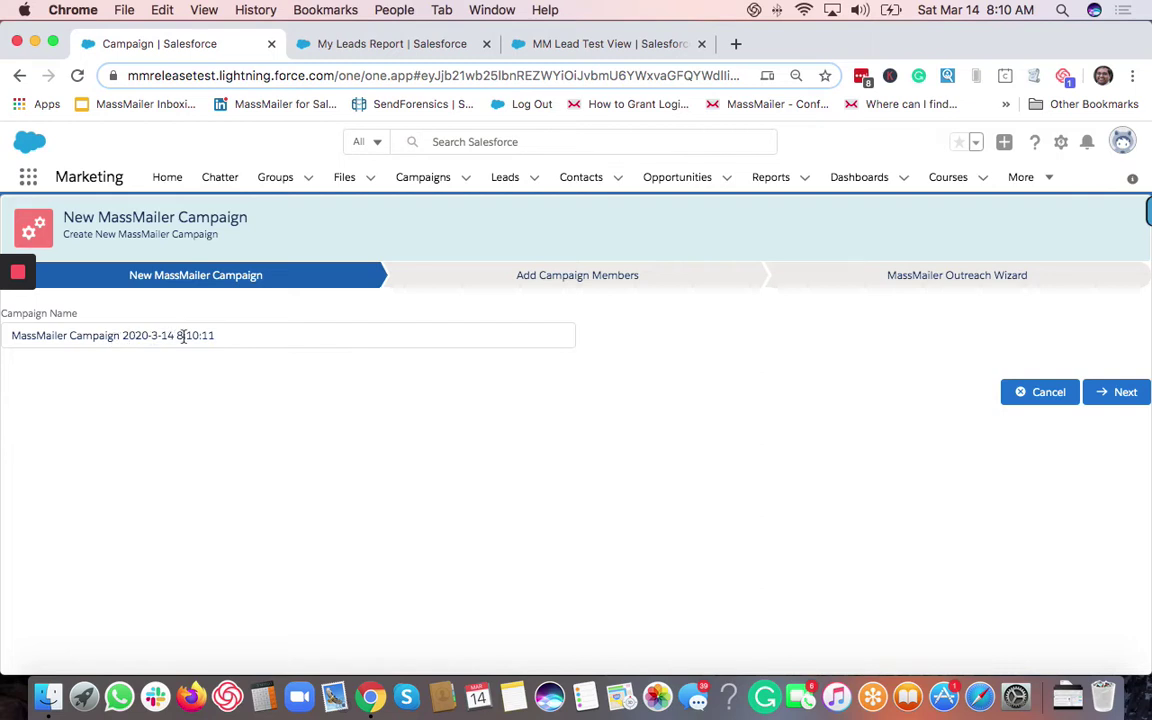
# Append ' Demo' to the prefilled campaign name and continue to Add Campaign Members.
pyautogui.click(232, 337)
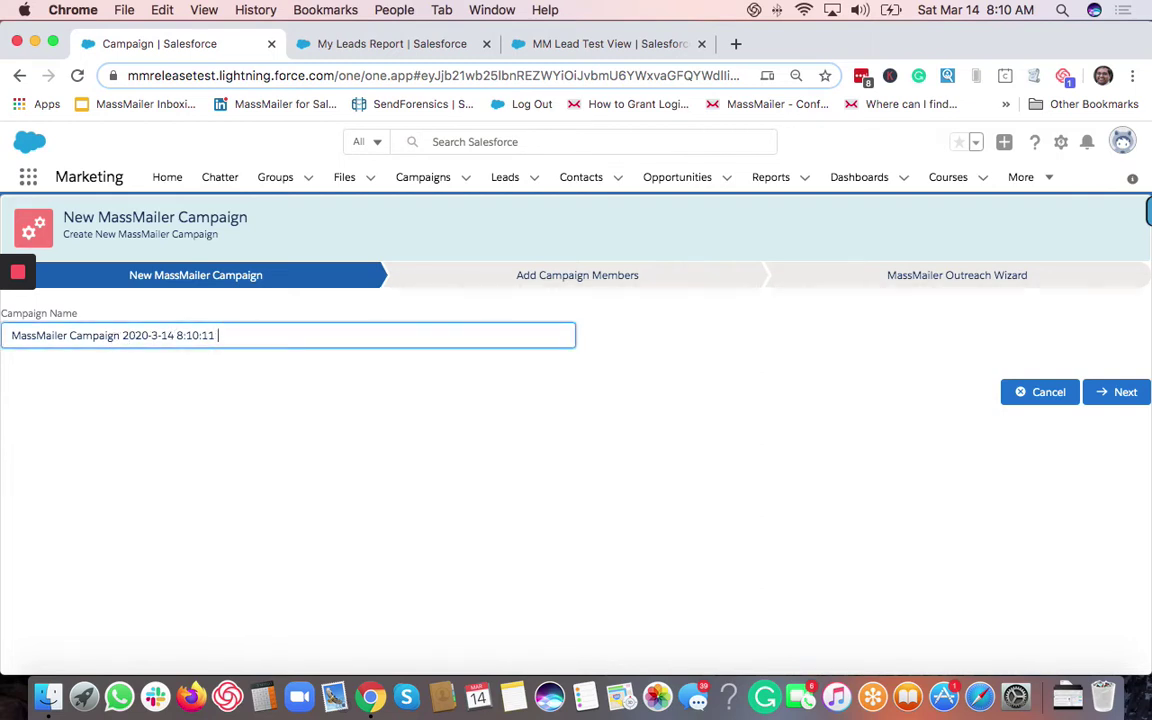
pyautogui.write('Demo')
pyautogui.click(818, 452)
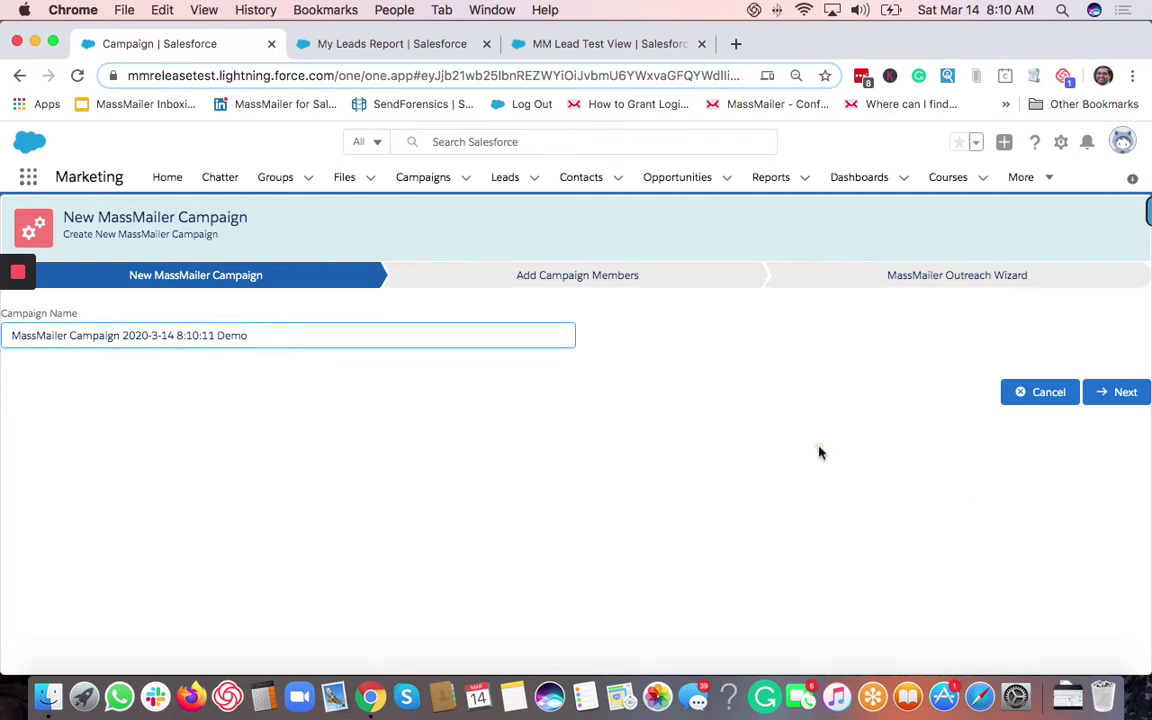
pyautogui.click(1110, 391)
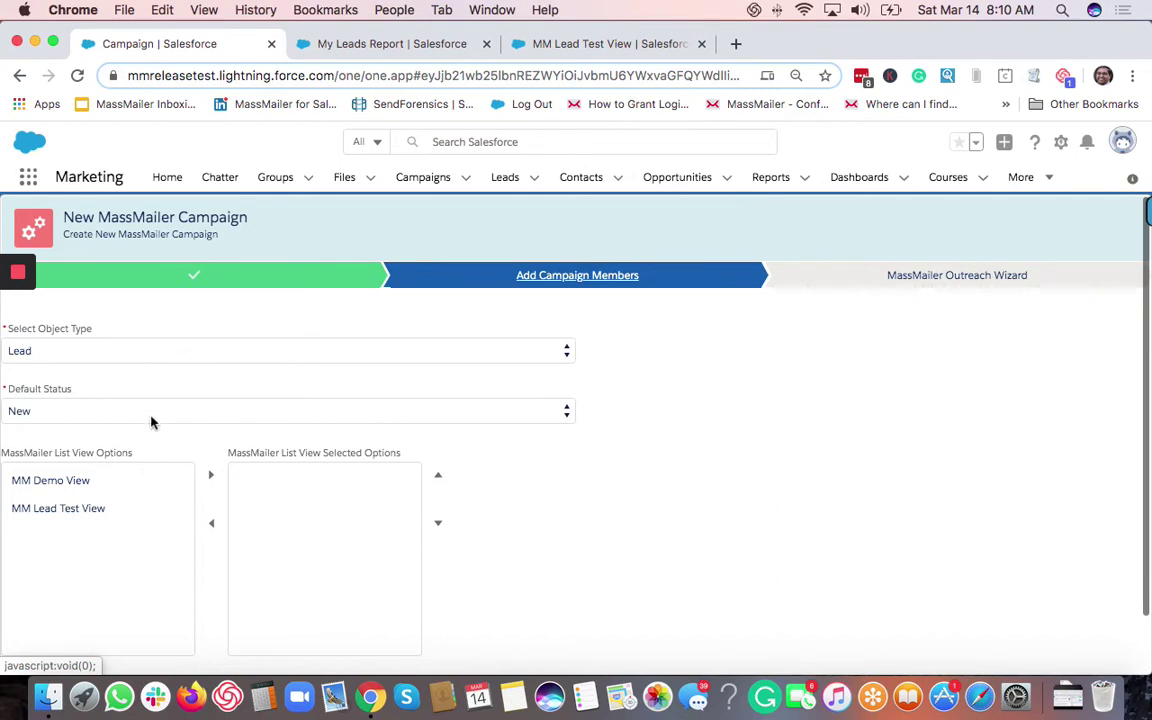
# Move MM Lead Test View to the selected lists and queue its leads as campaign members.
pyautogui.scroll(-1, 103, 408)
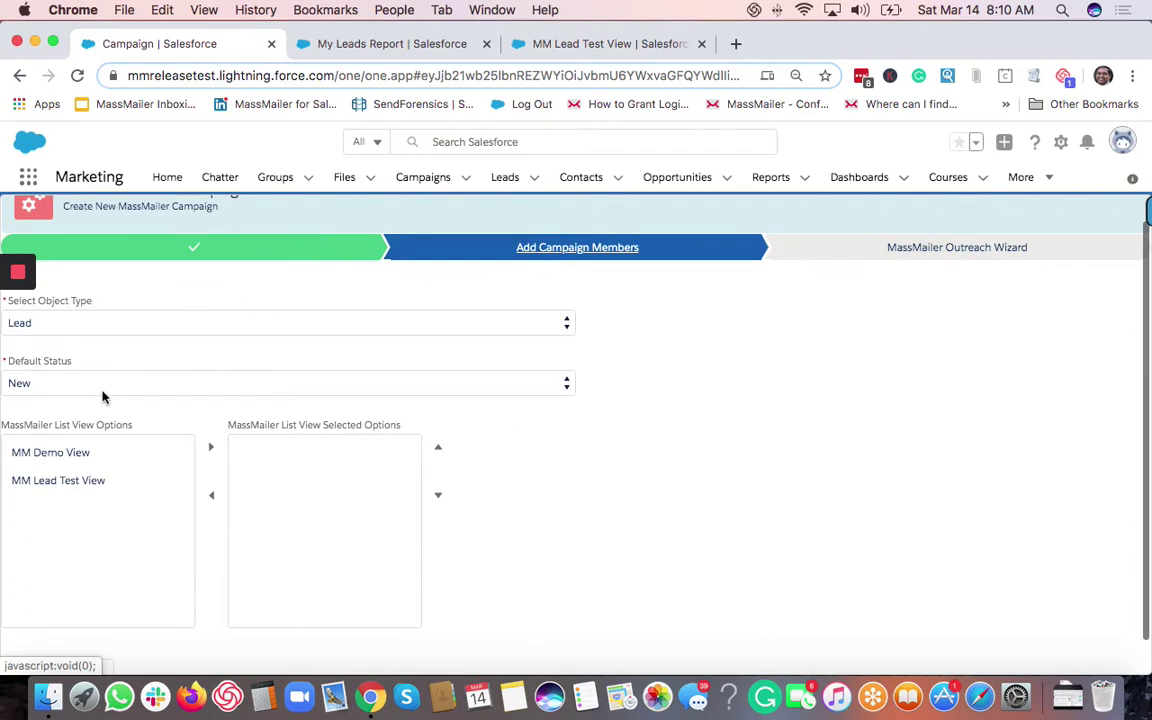
pyautogui.scroll(1, 160, 400)
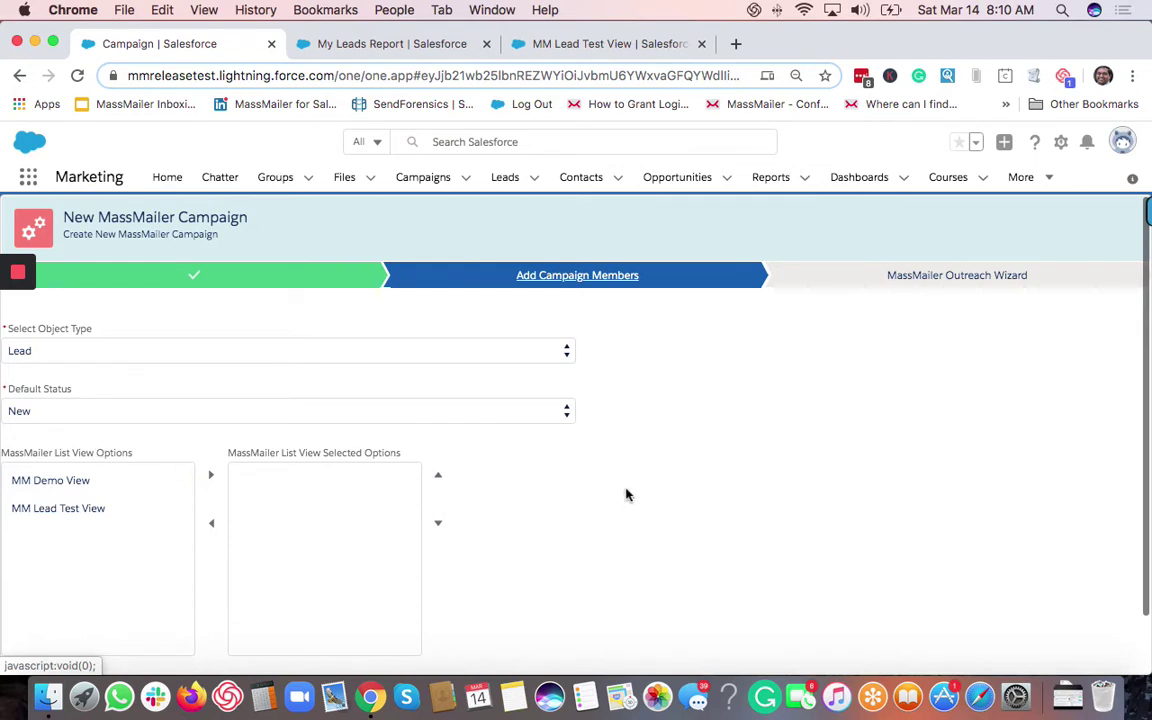
pyautogui.scroll(-2, 633, 501)
pyautogui.scroll(2, 633, 501)
pyautogui.scroll(-2, 643, 500)
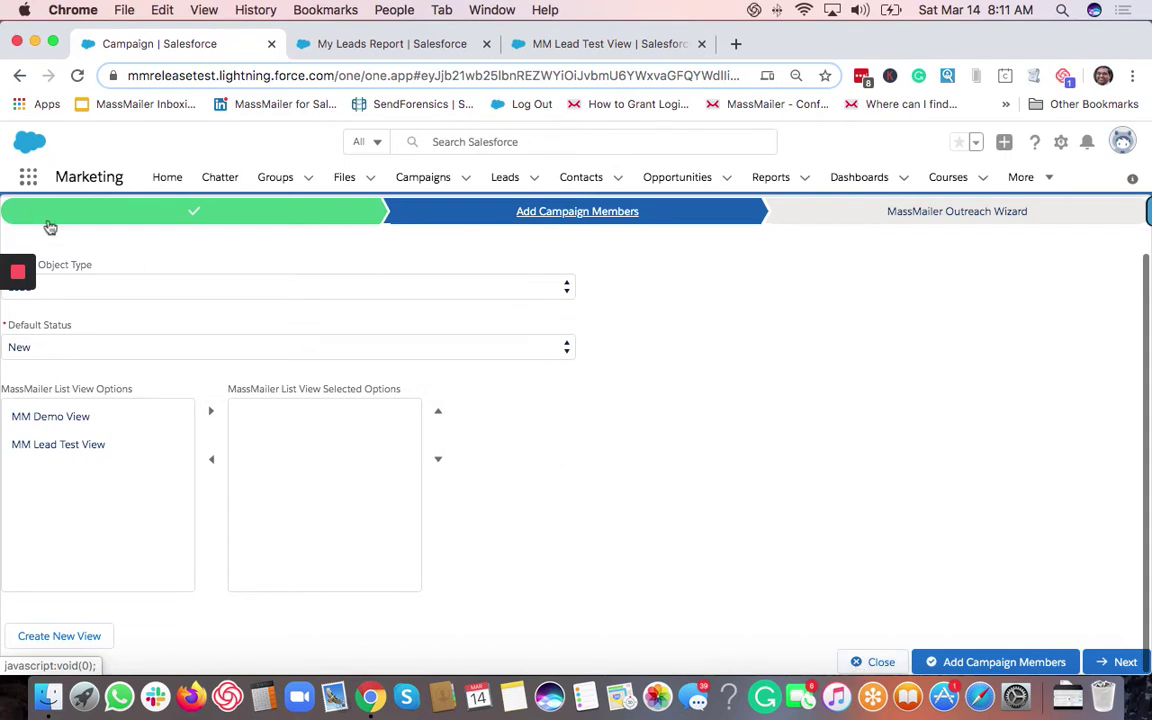
pyautogui.scroll(2, 200, 320)
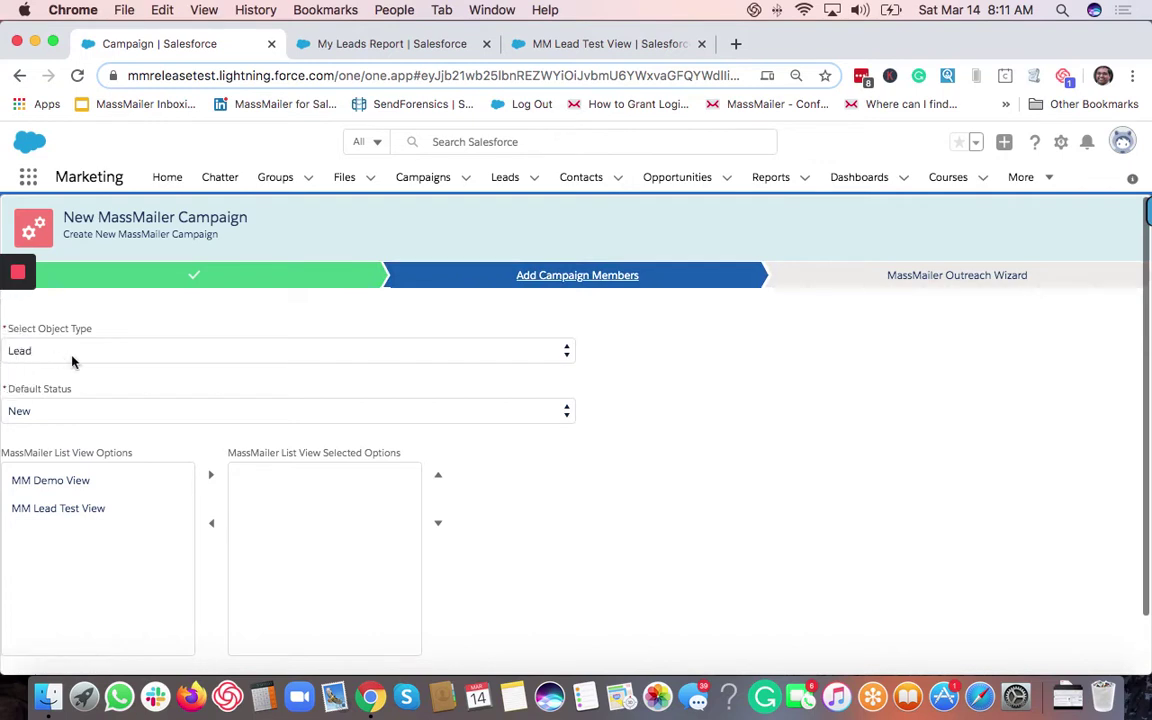
pyautogui.click(88, 508)
pyautogui.click(211, 476)
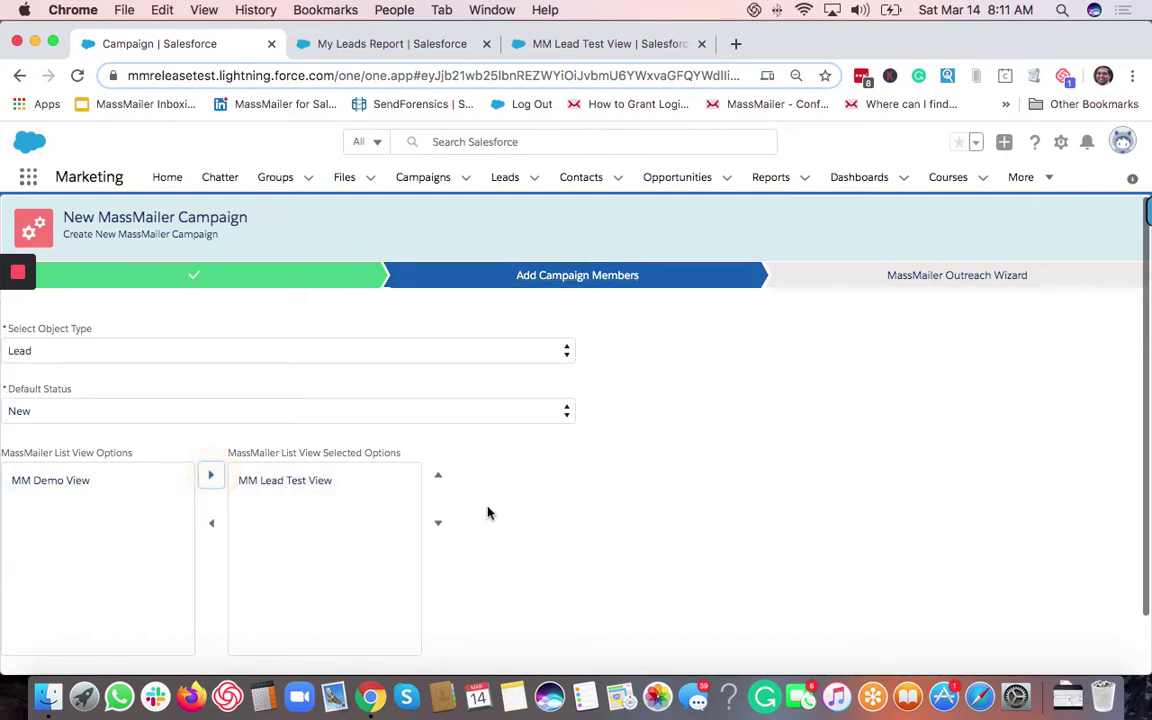
pyautogui.click(545, 512)
pyautogui.scroll(-2, 600, 525)
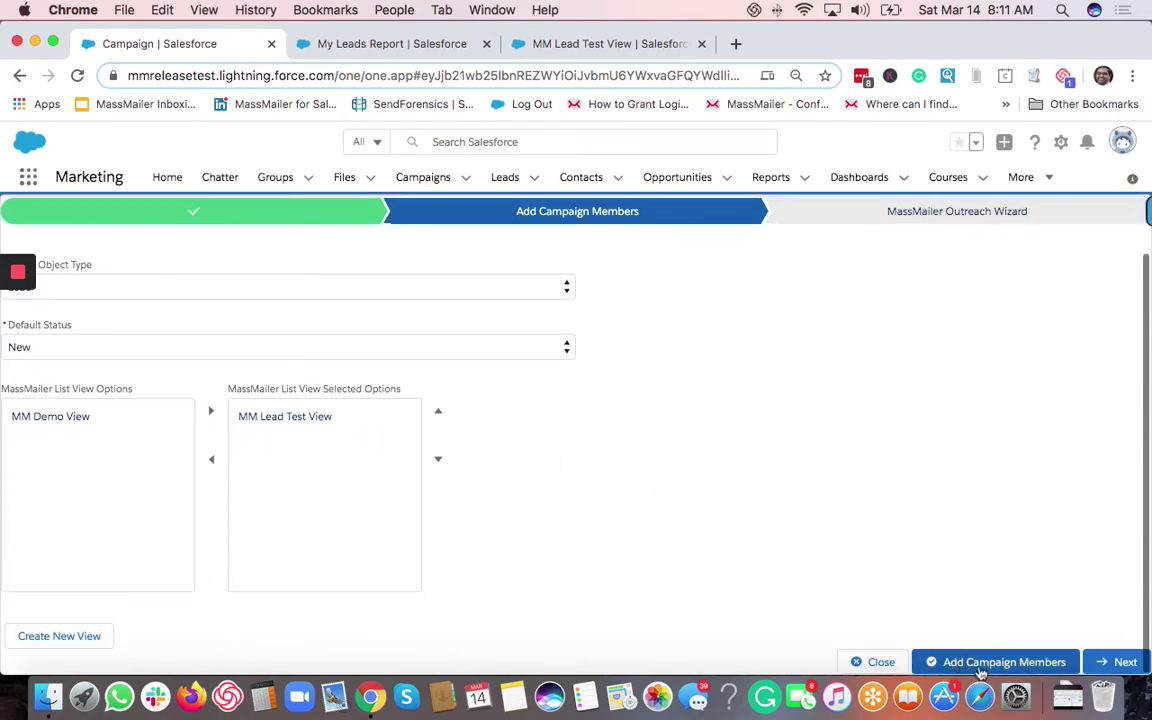
pyautogui.click(922, 658)
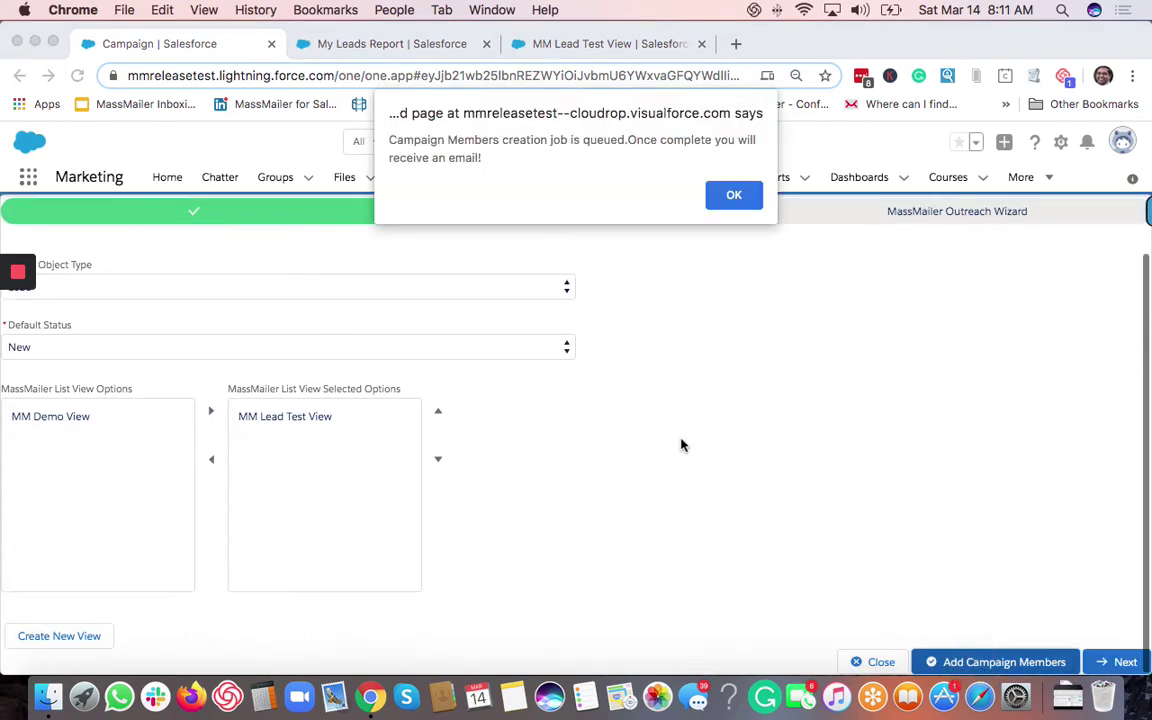
pyautogui.click(734, 197)
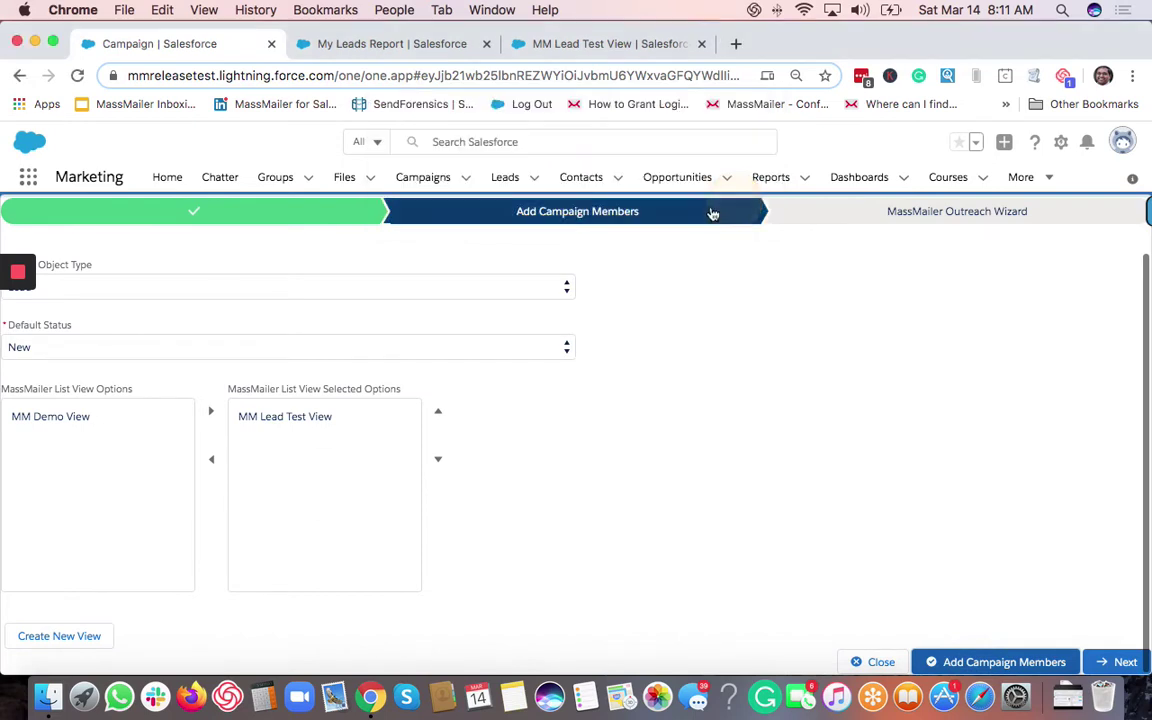
pyautogui.scroll(1, 476, 449)
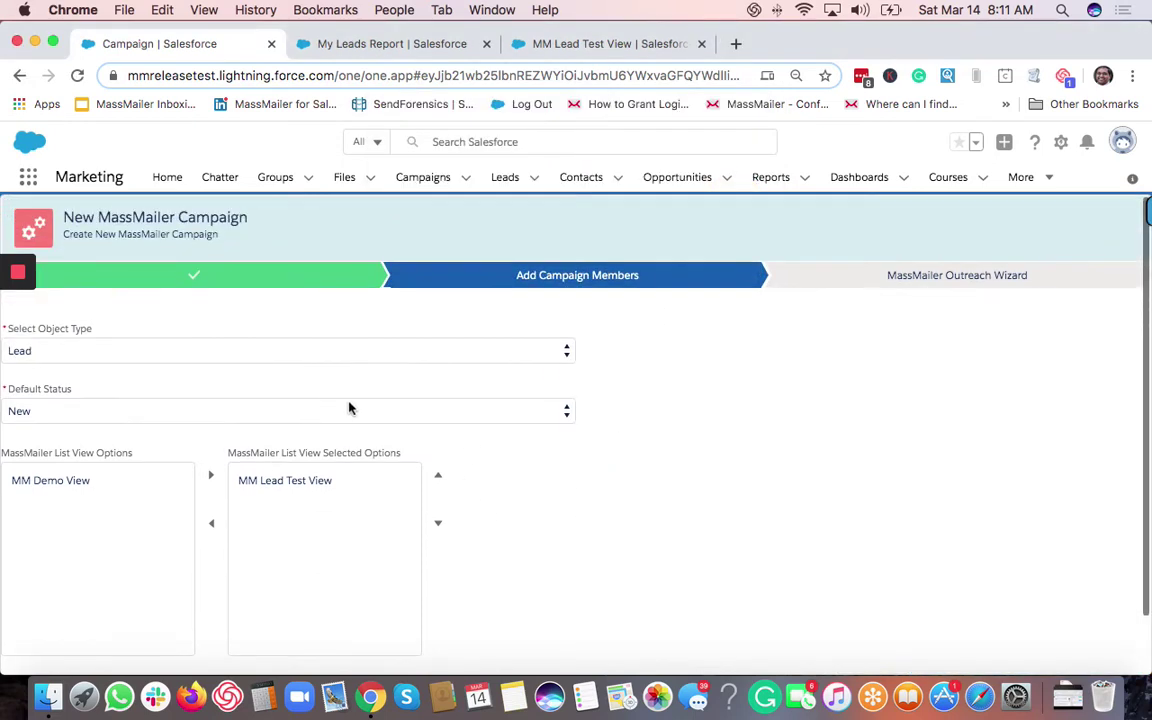
# Switch object type to Contact and queue Jan 7th list view 2's contacts as members.
pyautogui.click(95, 352)
pyautogui.click(97, 365)
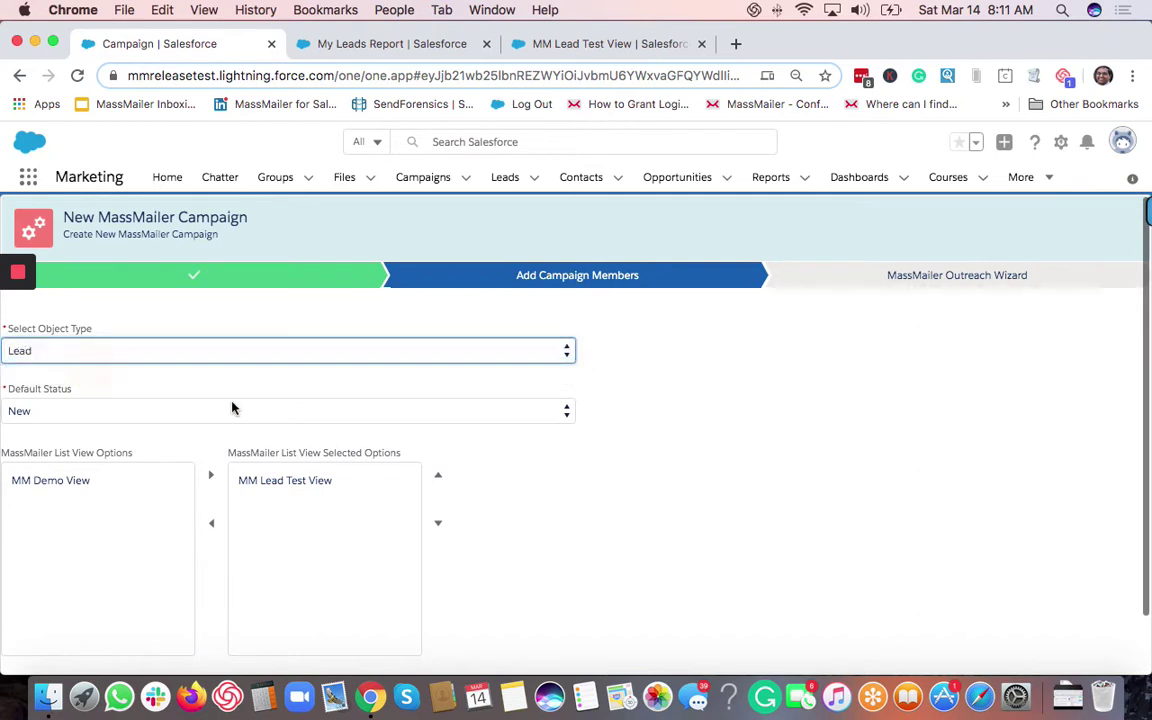
pyautogui.click(98, 486)
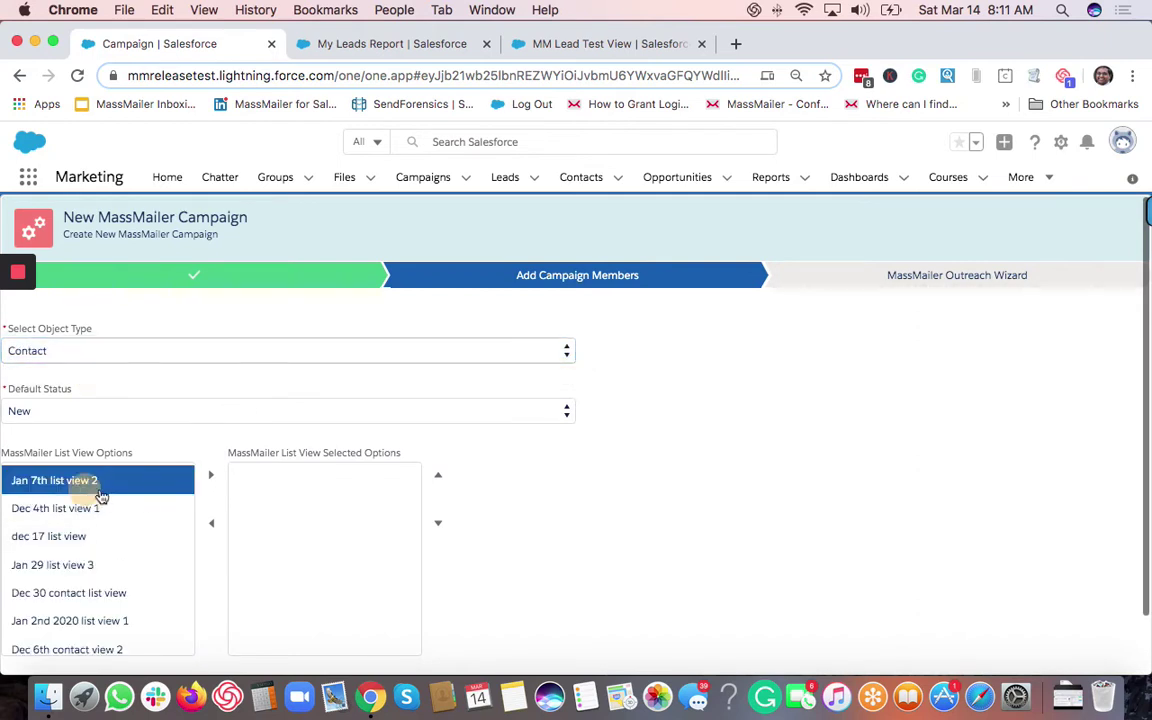
pyautogui.click(211, 475)
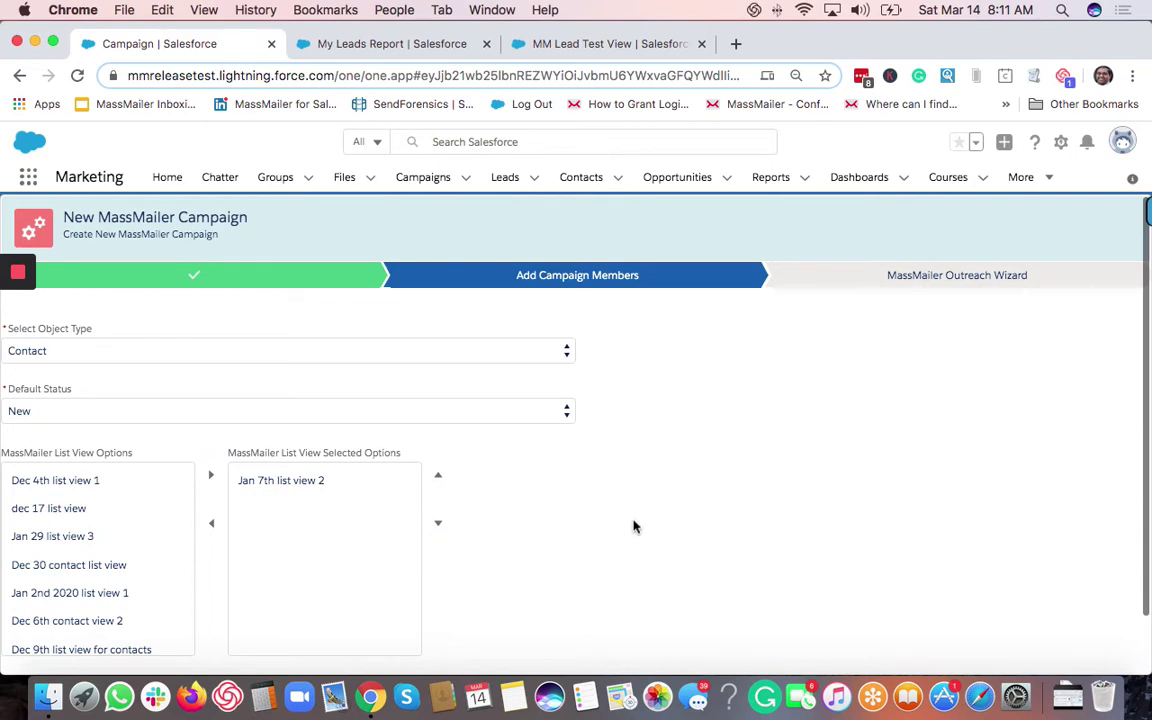
pyautogui.scroll(-2, 630, 522)
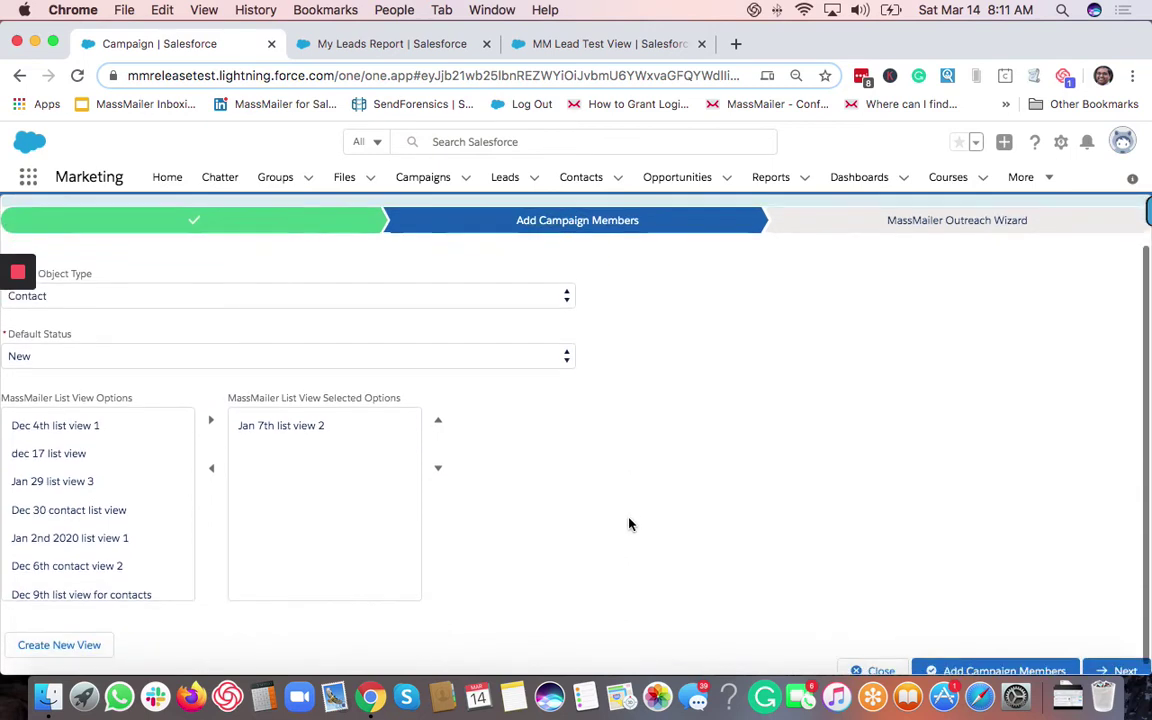
pyautogui.click(993, 664)
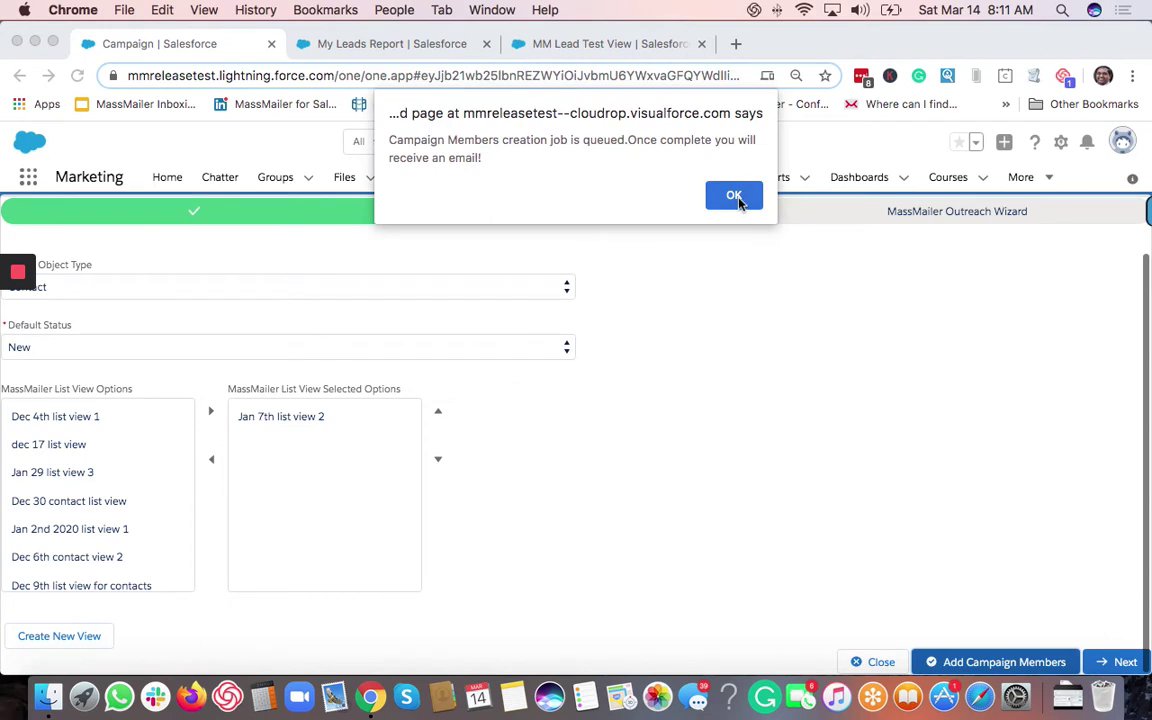
pyautogui.click(738, 200)
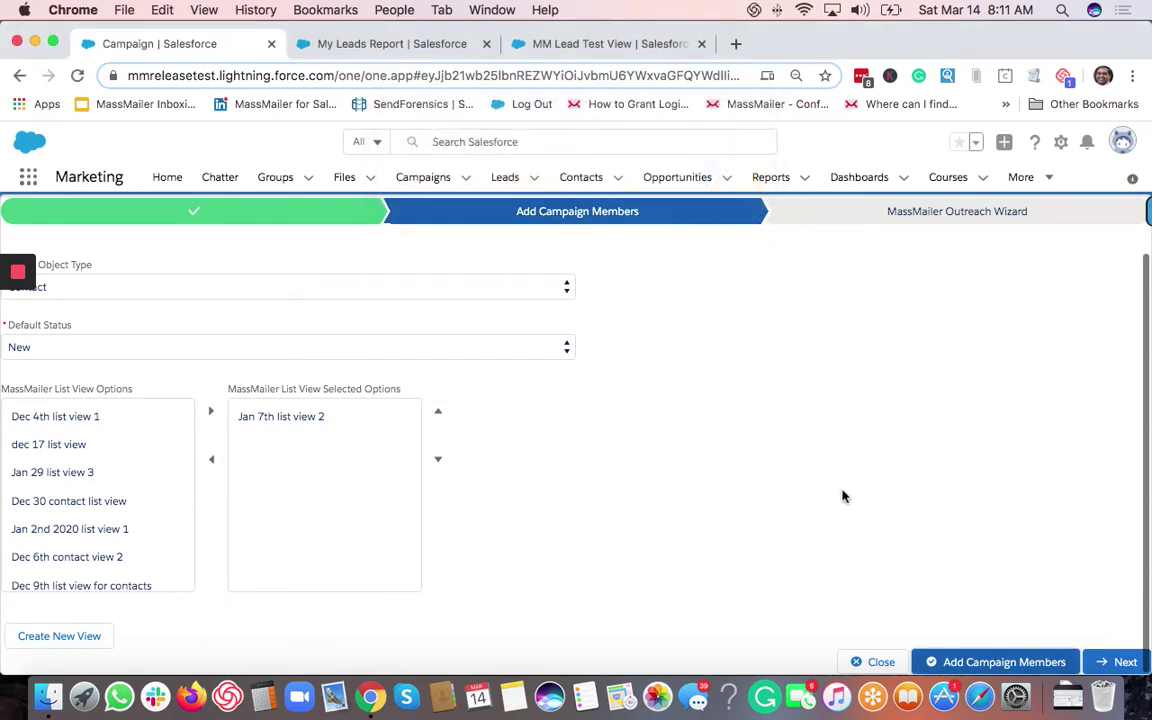
# Close the wizard to open the new campaign record, status Planned.
pyautogui.scroll(1, 740, 411)
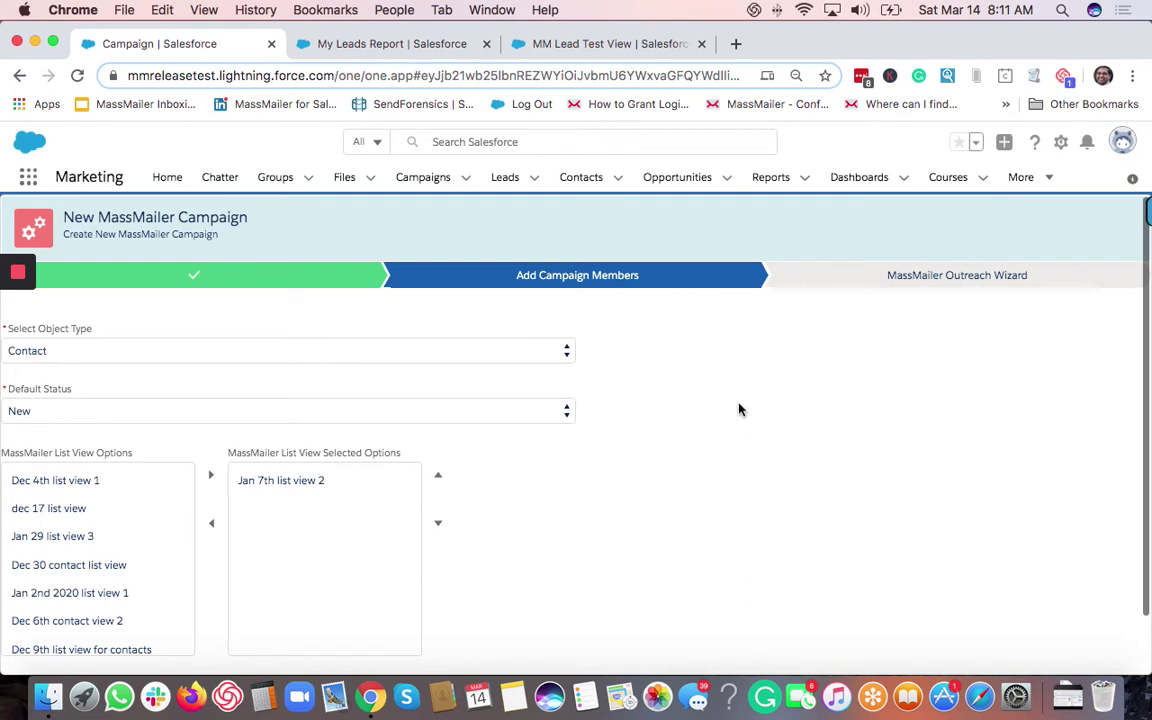
pyautogui.scroll(-1, 777, 537)
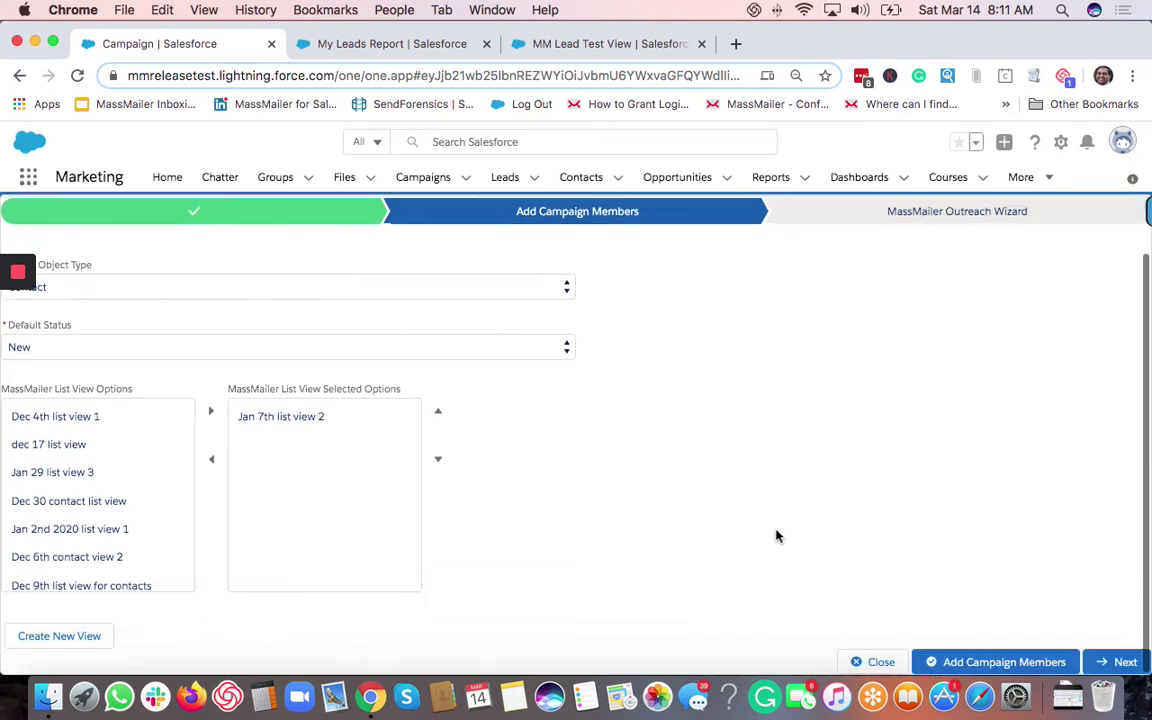
pyautogui.click(880, 663)
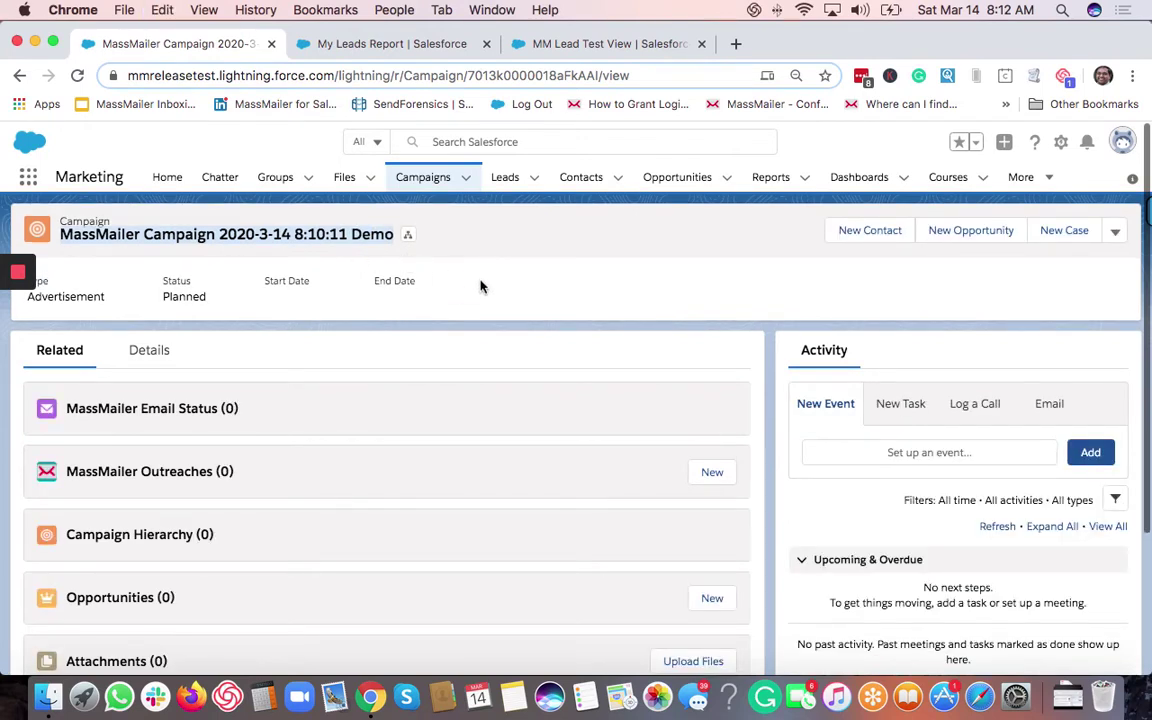
# On My Leads Report, choose Add to Campaign from the actions dropdown beside Edit.
pyautogui.click(397, 46)
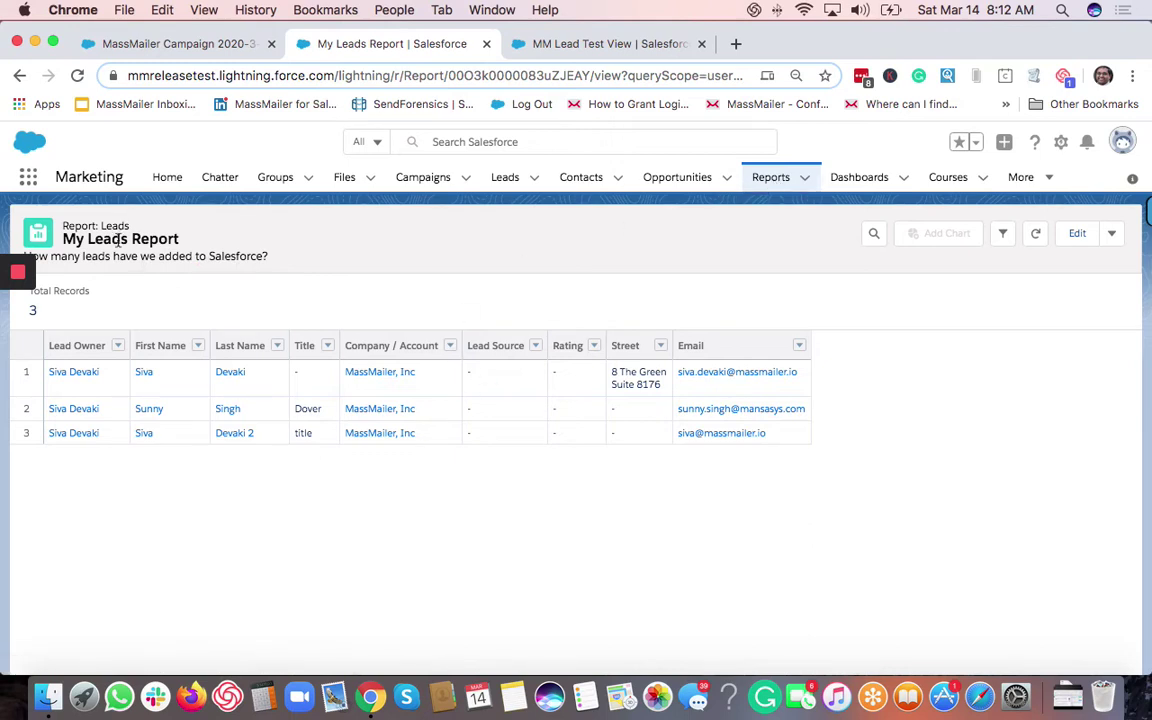
pyautogui.click(1110, 235)
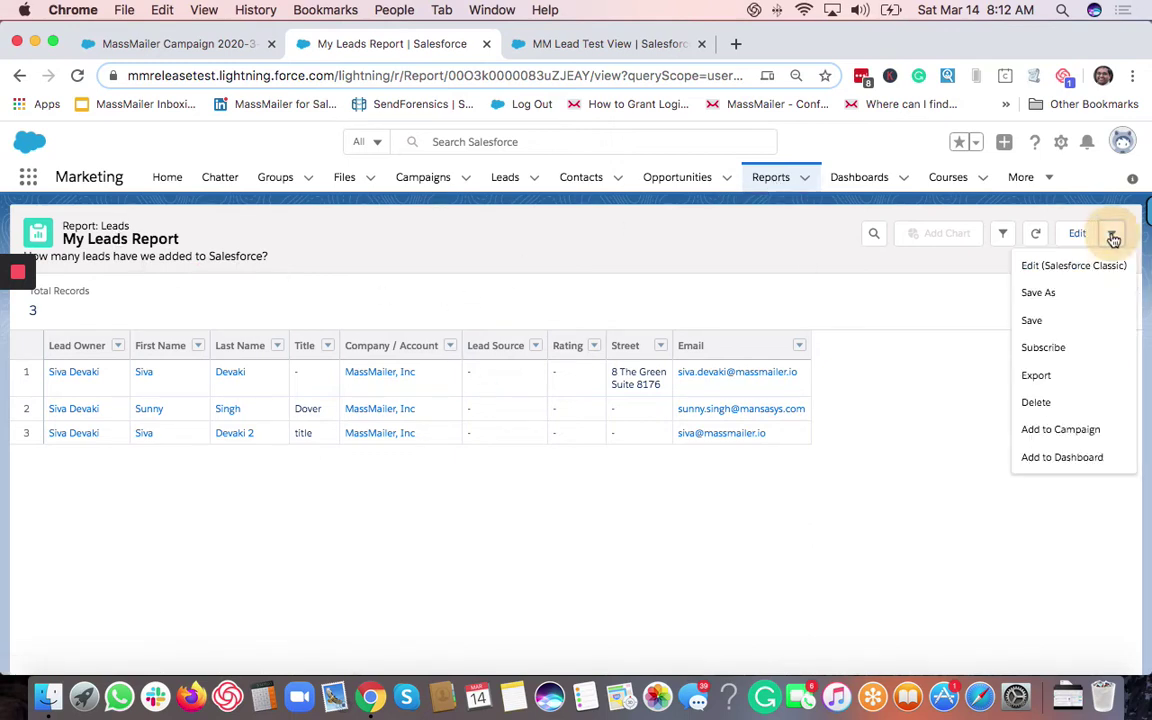
pyautogui.click(1062, 431)
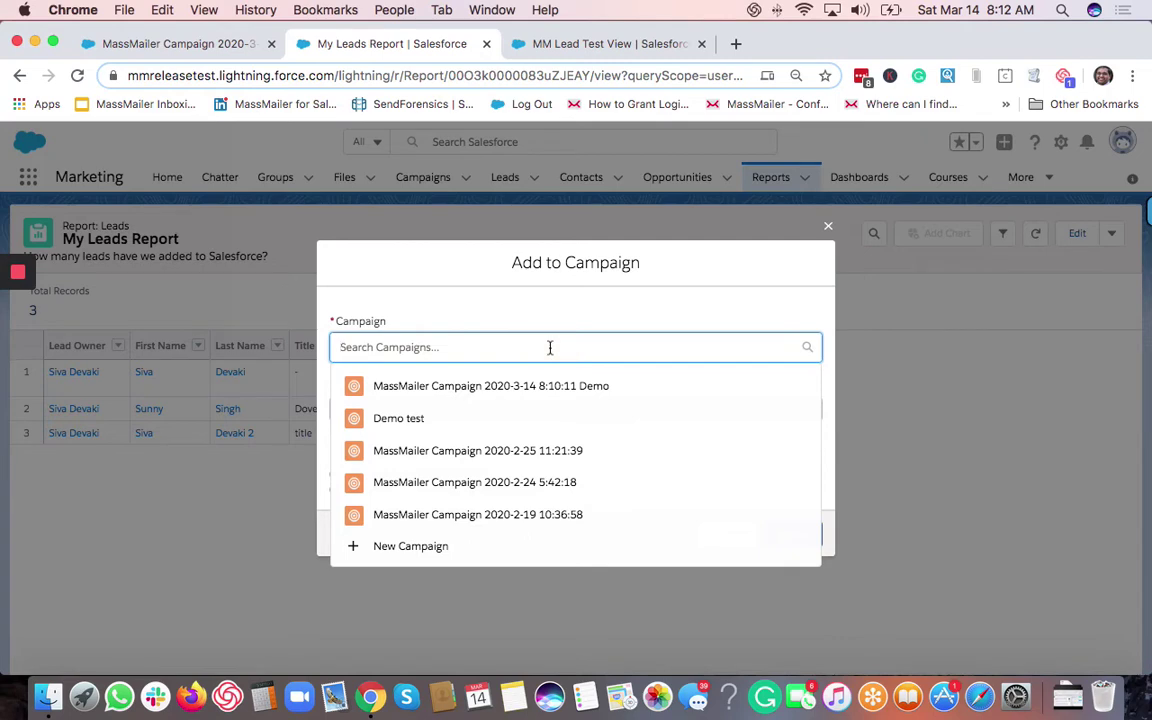
# Add the report's leads to MassMailer Campaign 2020-3-14 8:10:11 Demo with Member Status New.
pyautogui.write('MassMailer Campaign 2020-3-14 8:10:11 Demo')
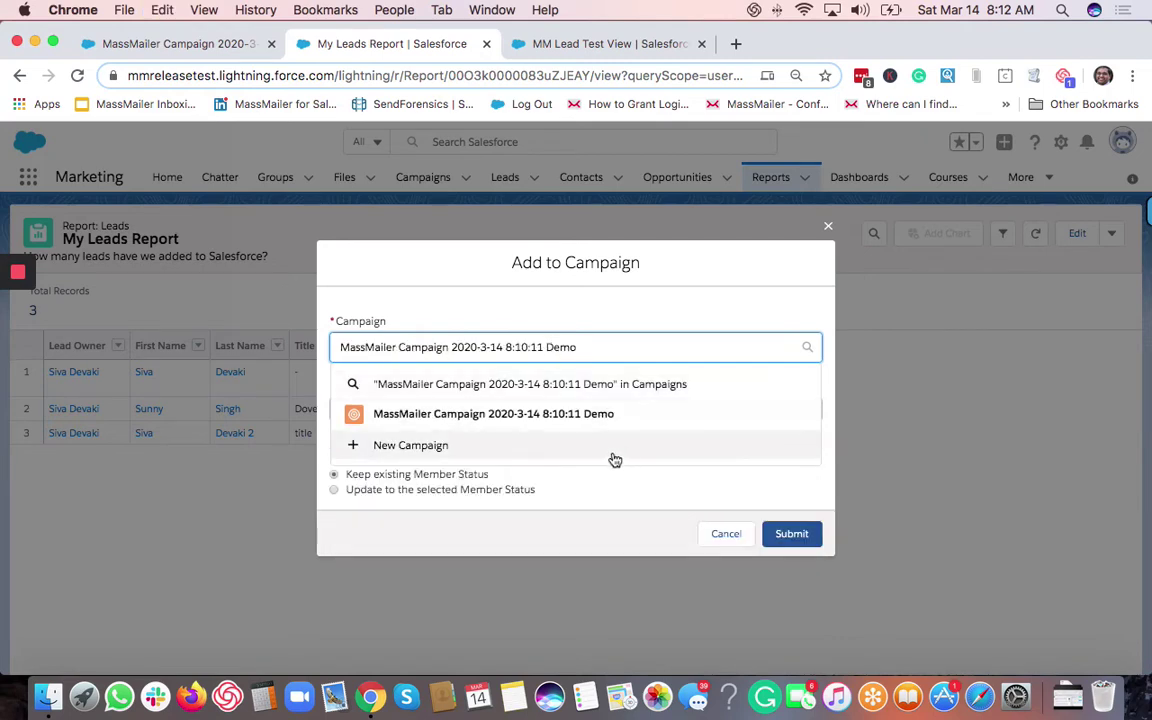
pyautogui.click(540, 413)
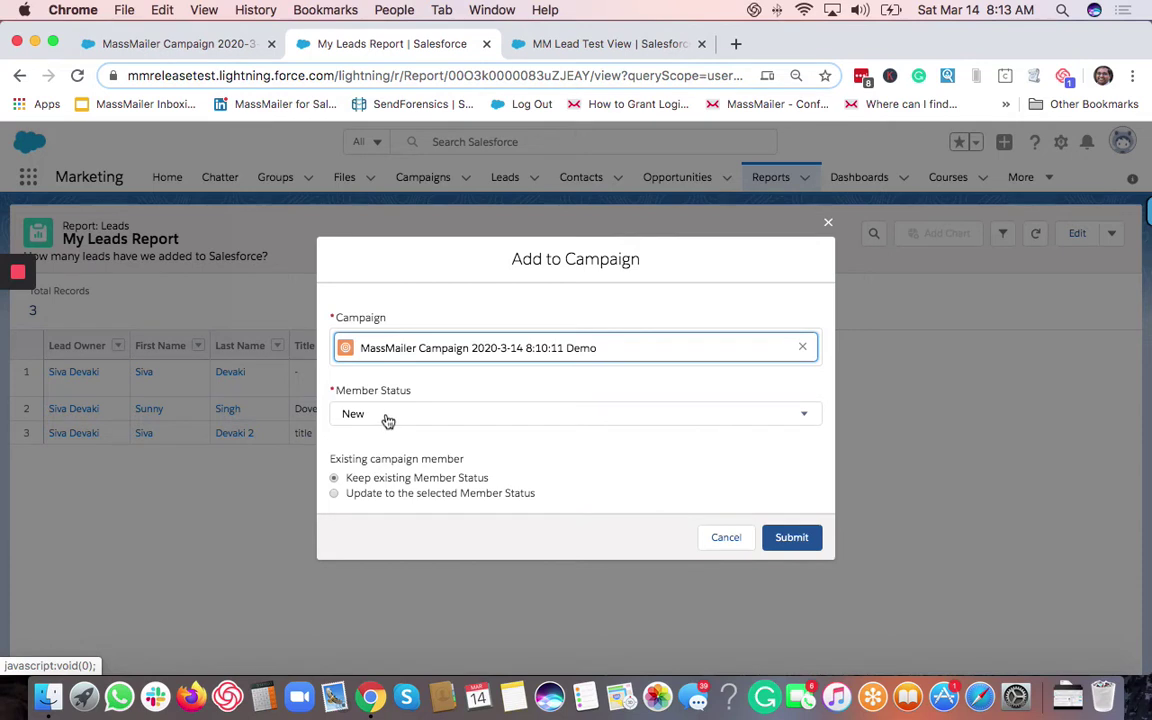
pyautogui.click(383, 421)
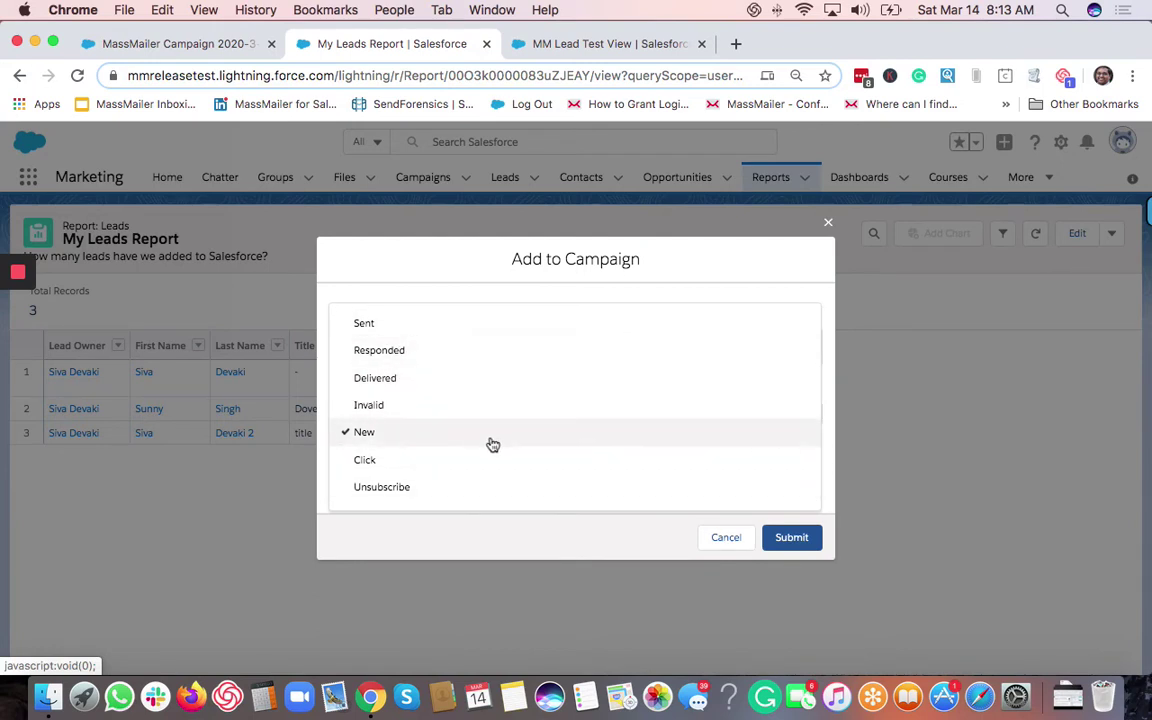
pyautogui.scroll(-5, 492, 444)
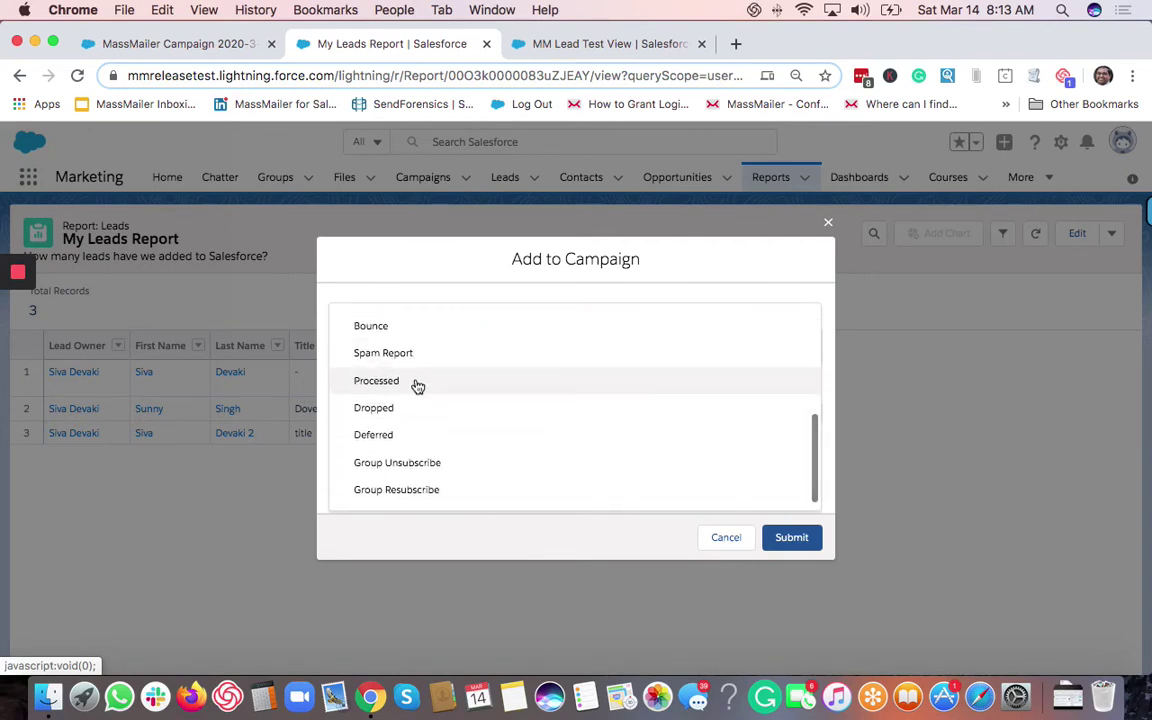
pyautogui.click(477, 260)
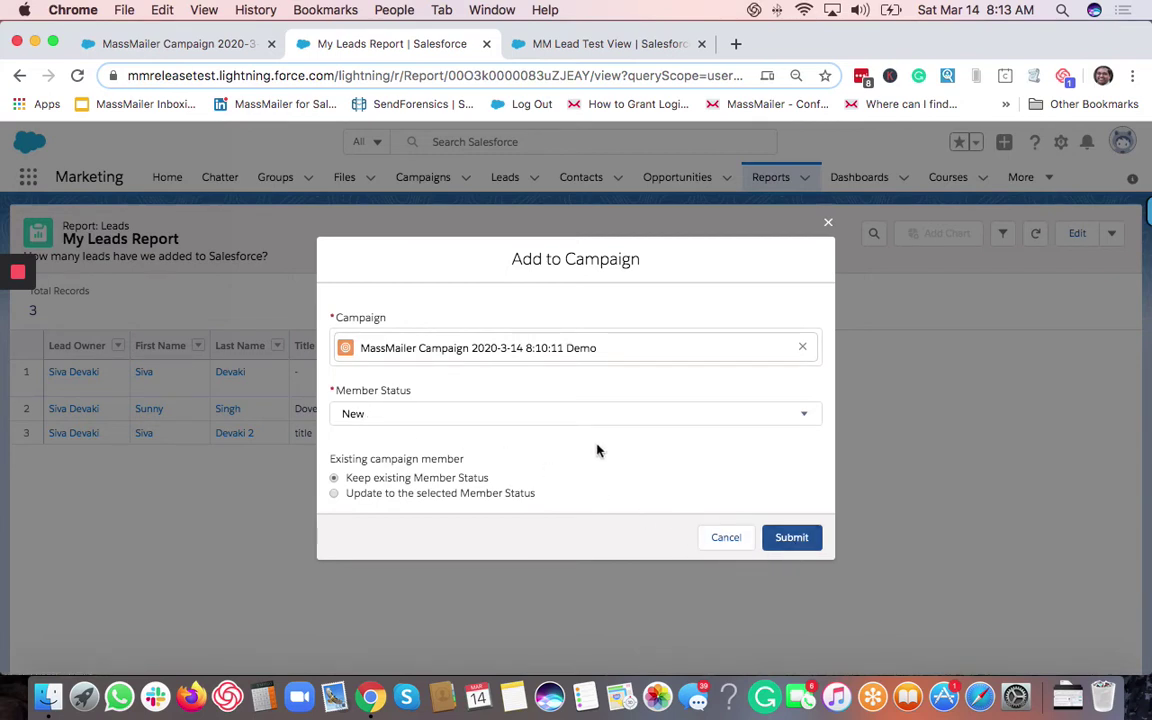
pyautogui.click(792, 540)
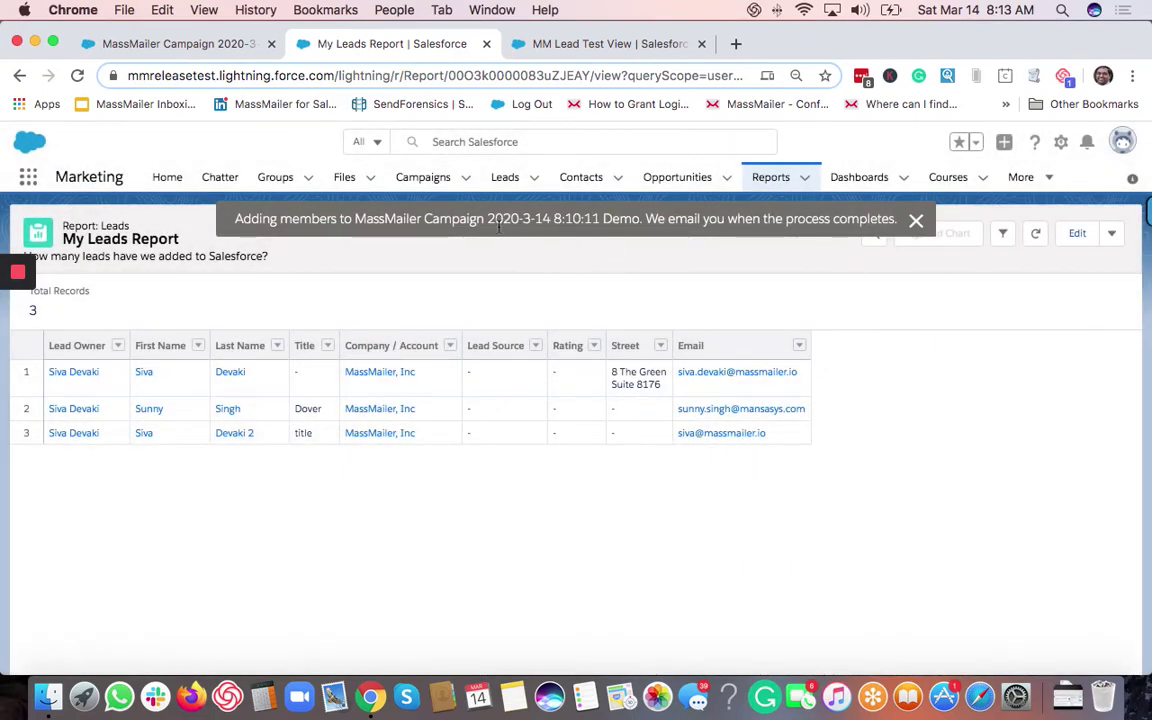
# Reload the campaign record and scroll to Campaign Members, showing 8 members all New.
pyautogui.click(180, 44)
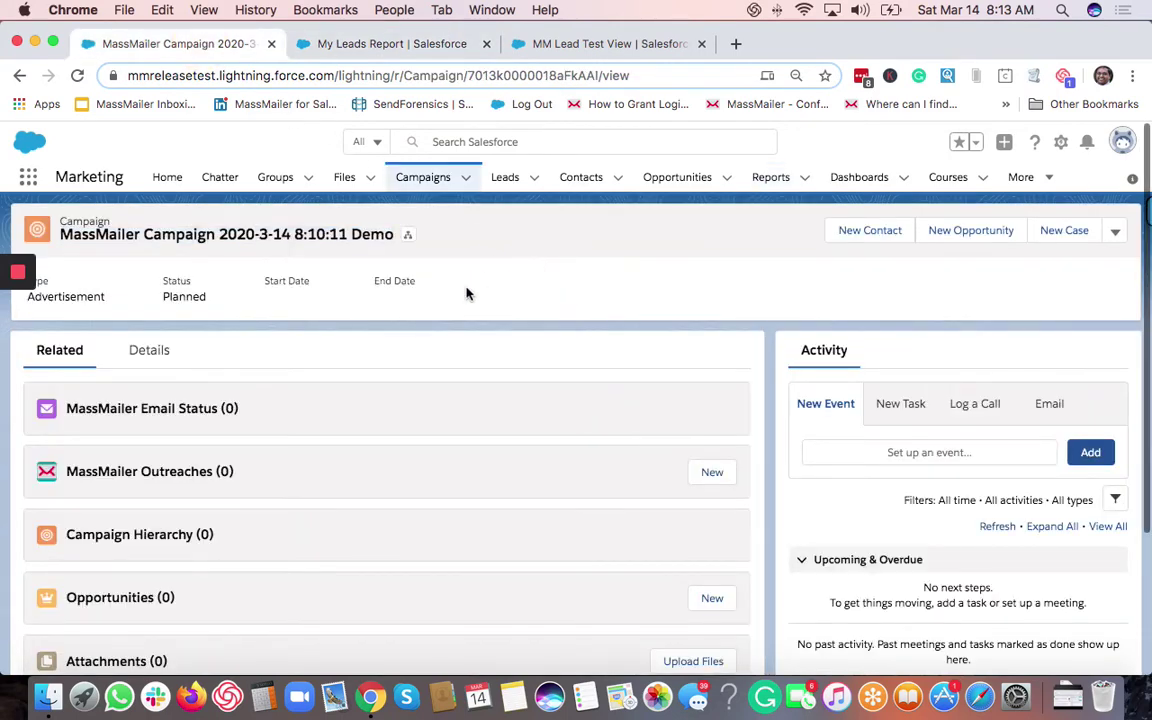
pyautogui.press('super+r')
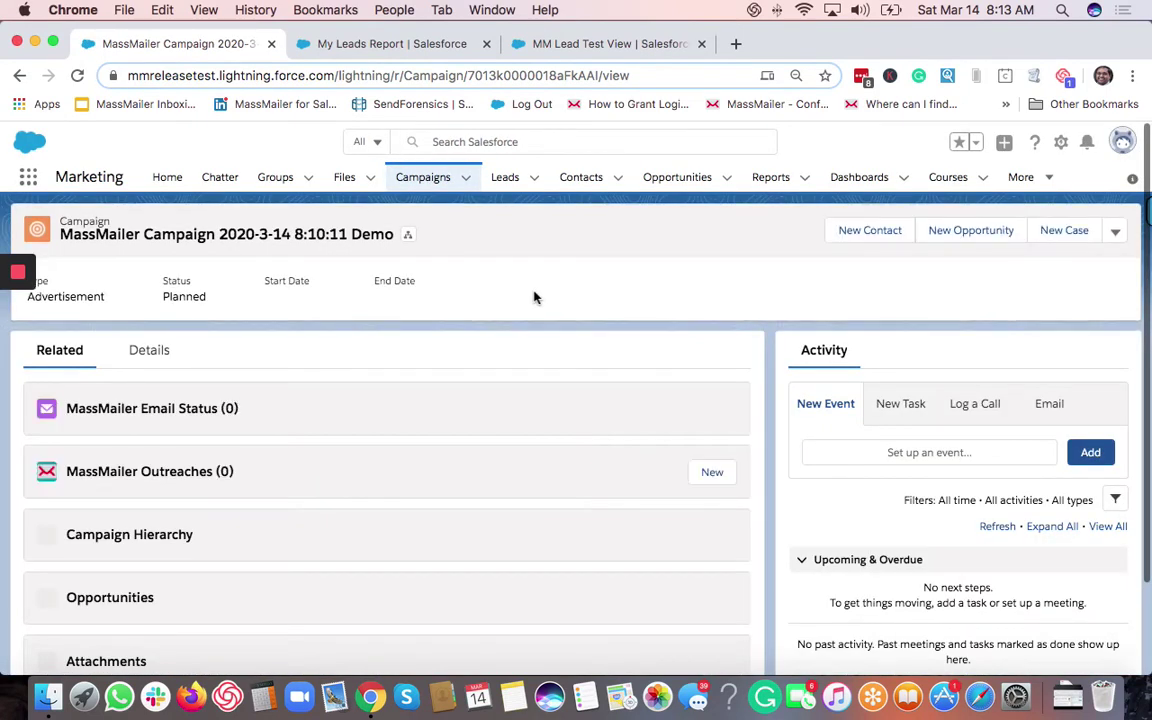
pyautogui.scroll(-3, 534, 297)
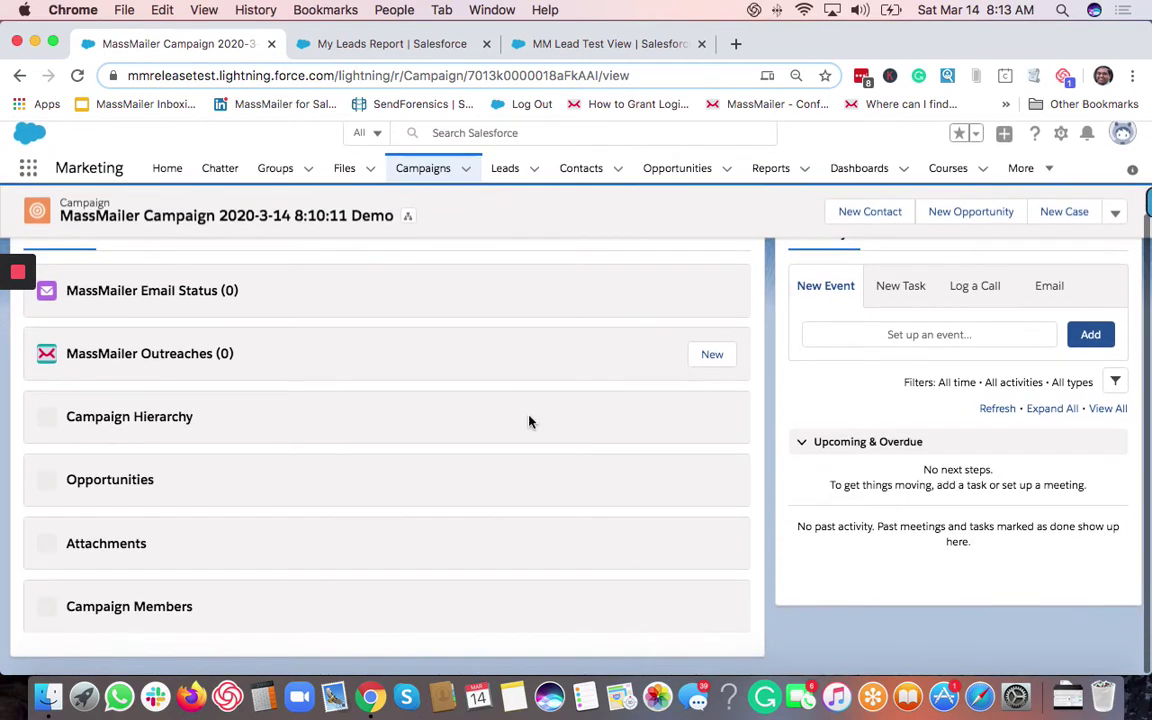
pyautogui.scroll(-5, 504, 497)
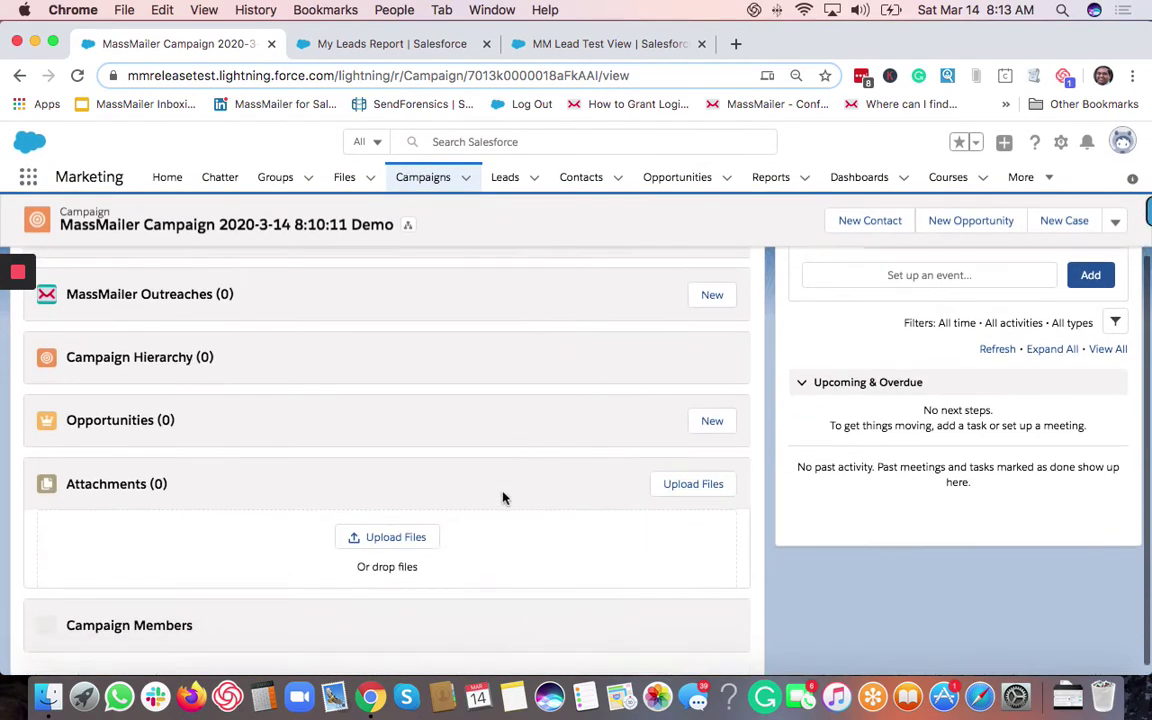
pyautogui.scroll(-2, 504, 497)
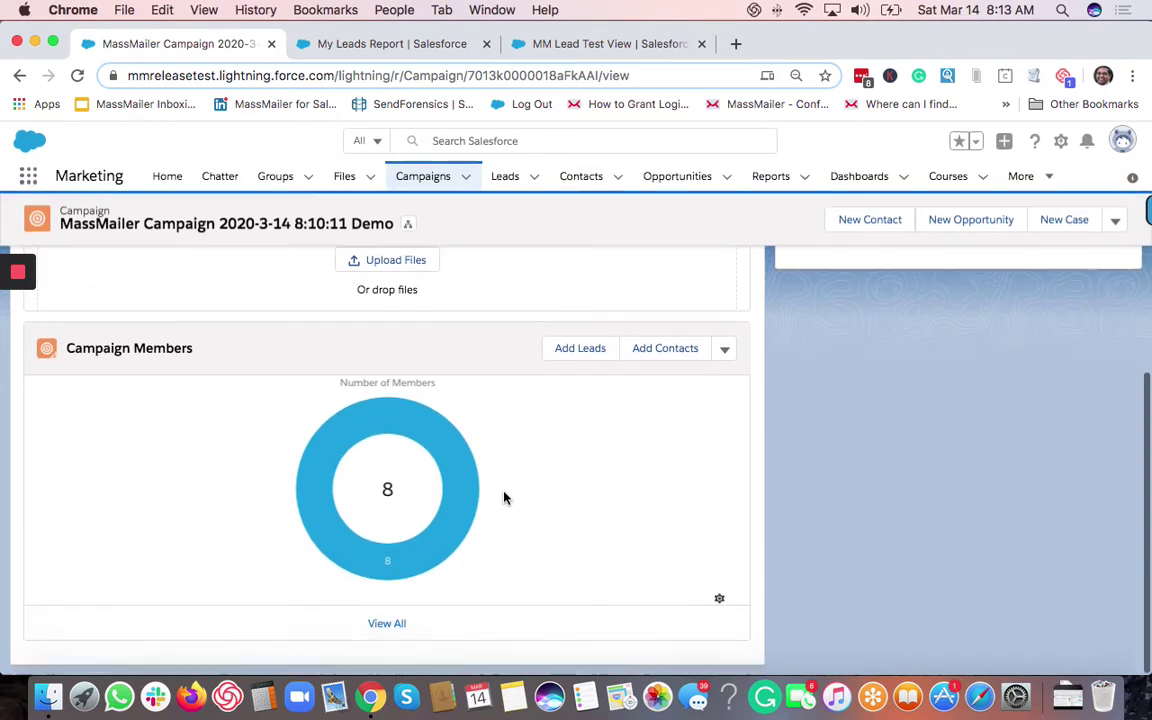
pyautogui.moveTo(452, 486)
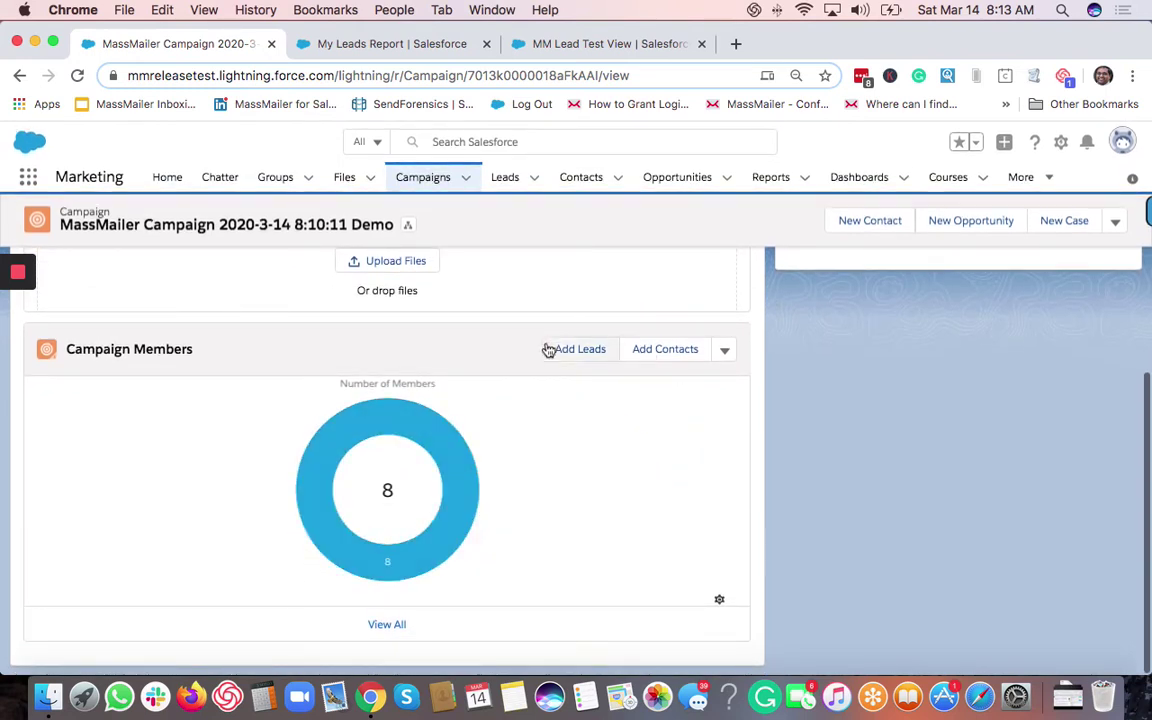
# Add the first listed contact to the campaign as New; the member count stays 8.
pyautogui.click(684, 364)
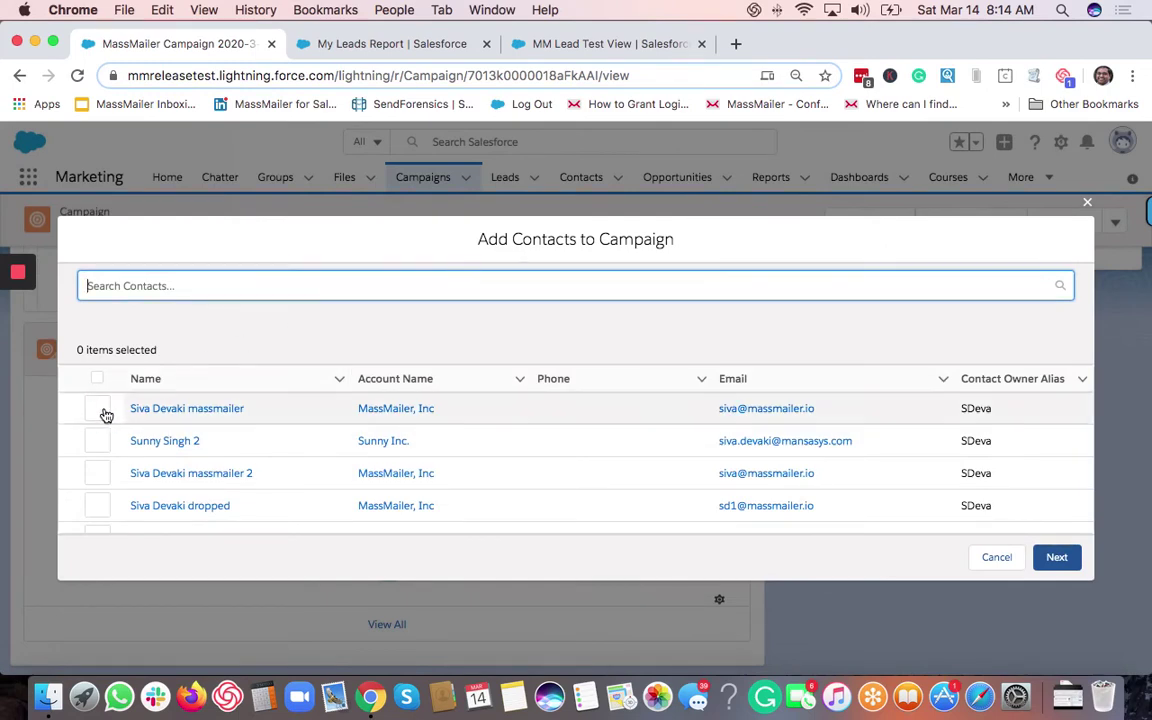
pyautogui.click(104, 410)
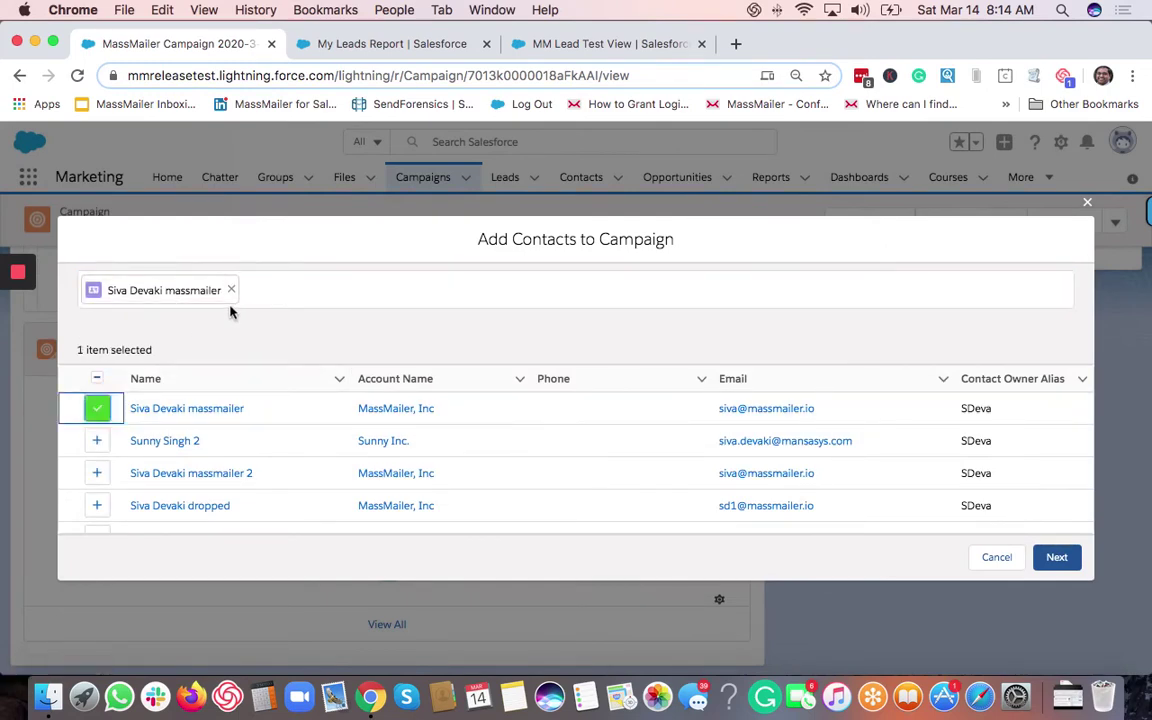
pyautogui.click(1057, 557)
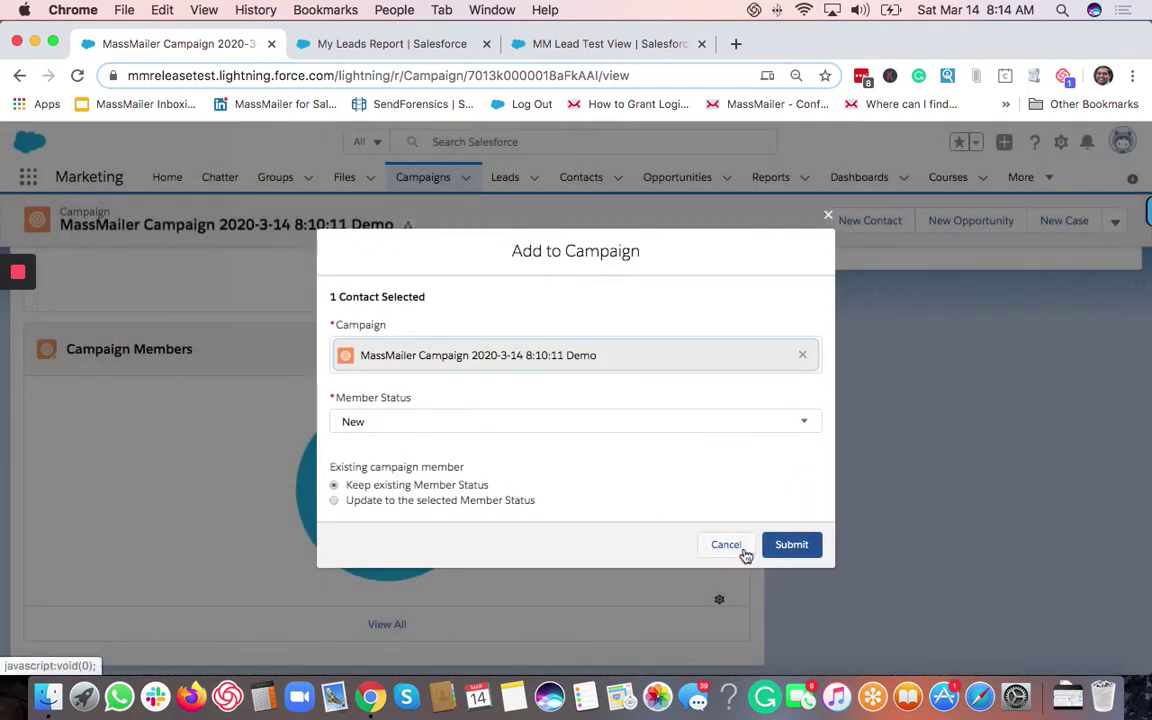
pyautogui.click(793, 548)
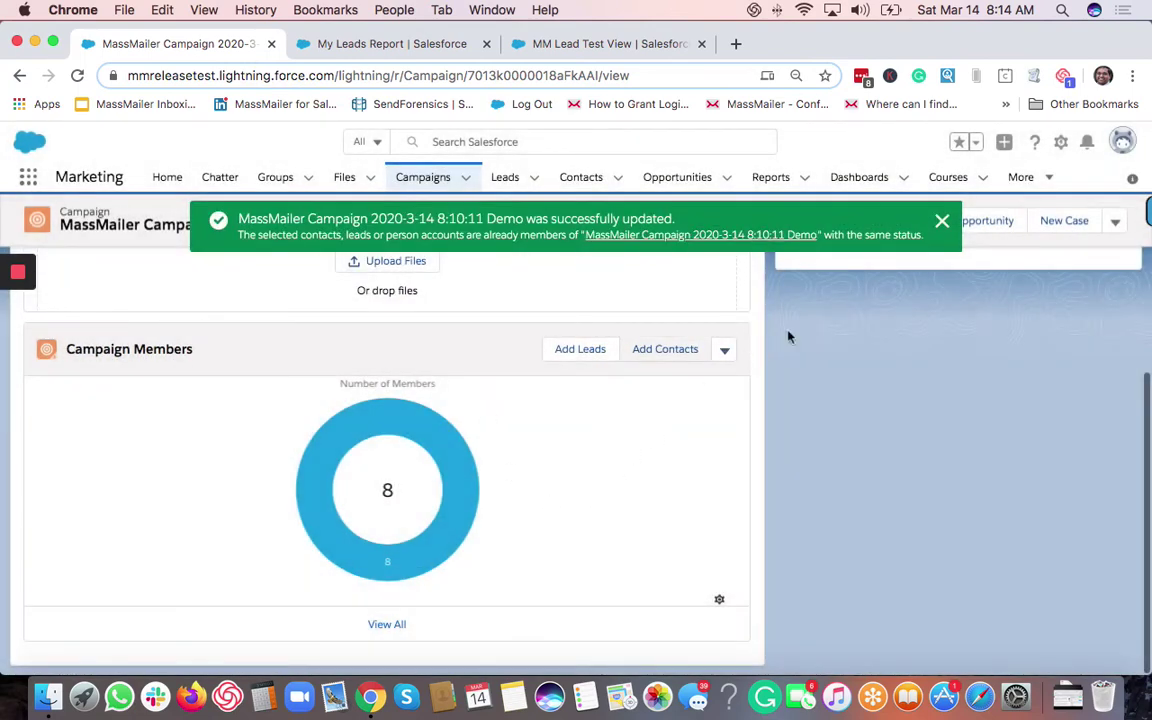
pyautogui.click(942, 221)
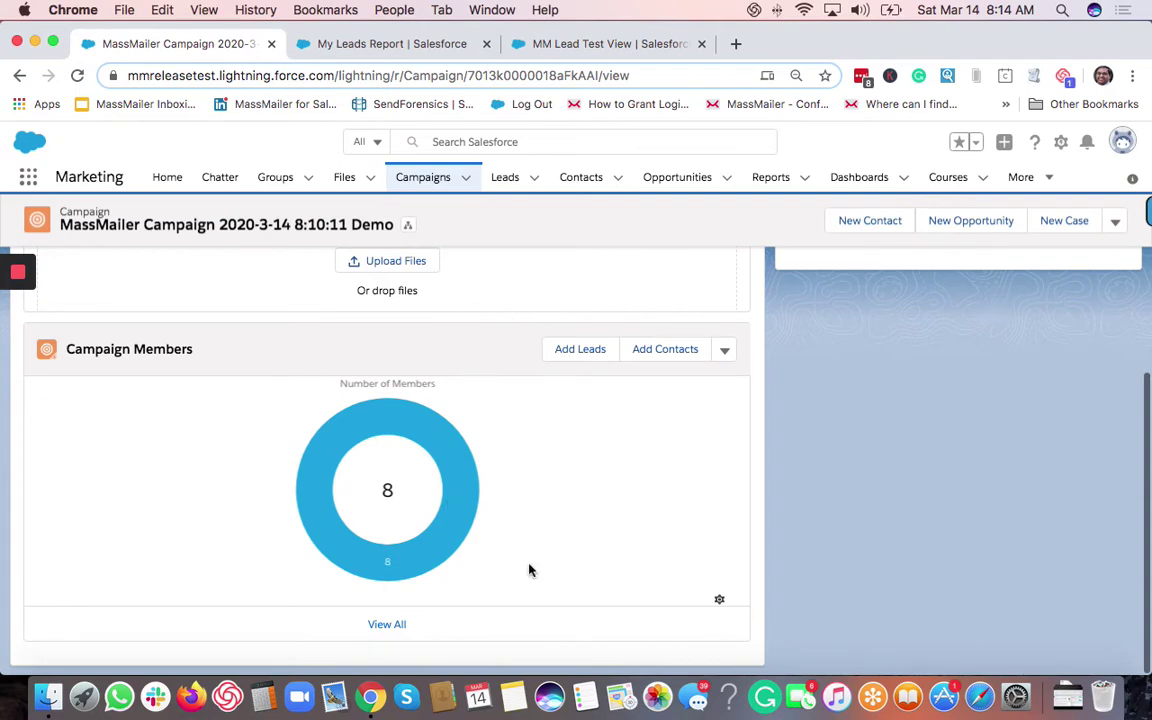
# Send the campaign via MassMailer, keeping the outreach name, and review its 8 New-status members.
pyautogui.click(1116, 224)
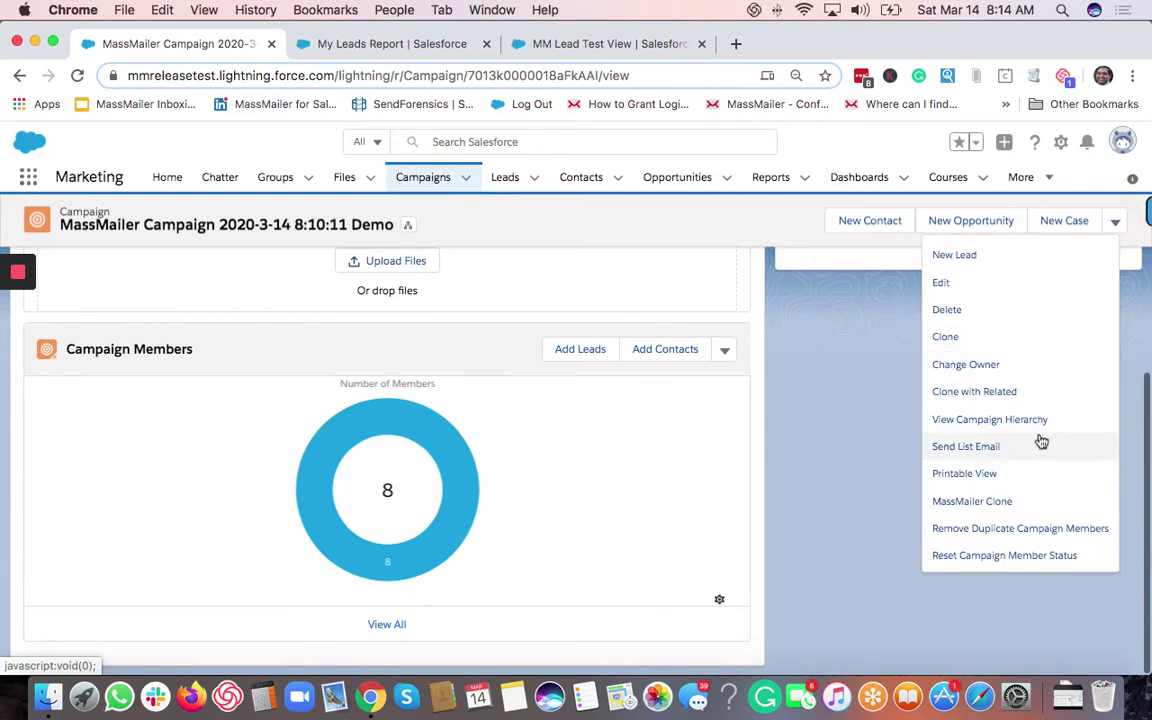
pyautogui.scroll(-3, 1040, 441)
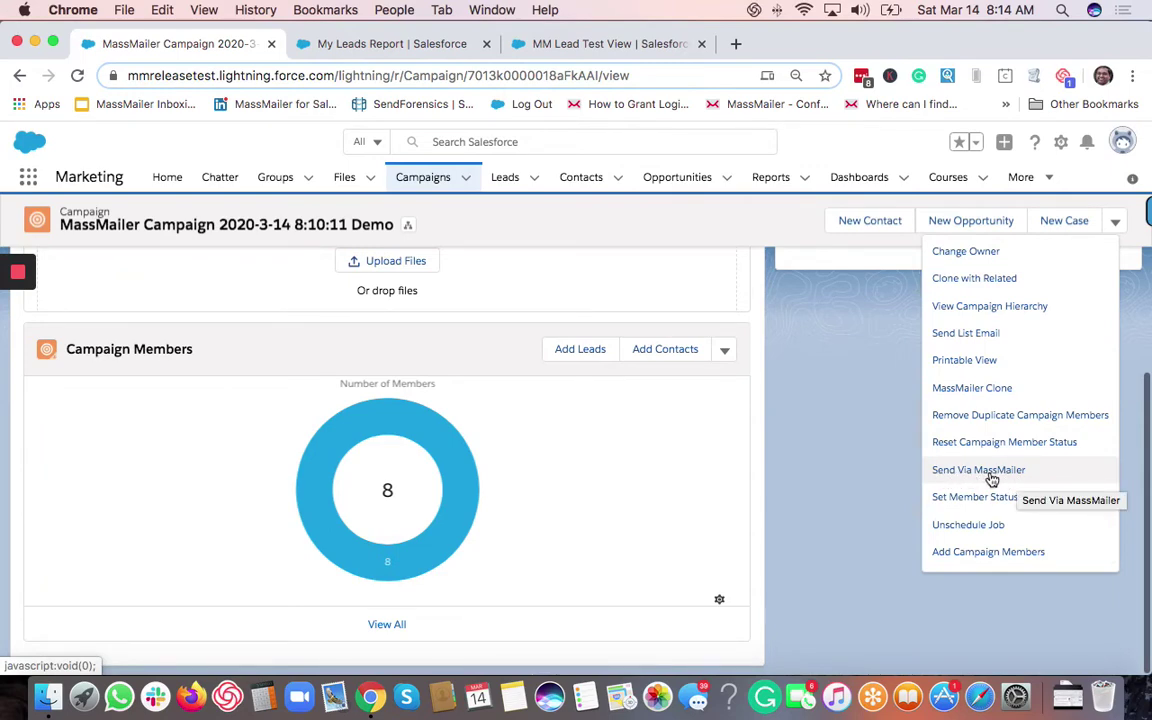
pyautogui.click(978, 470)
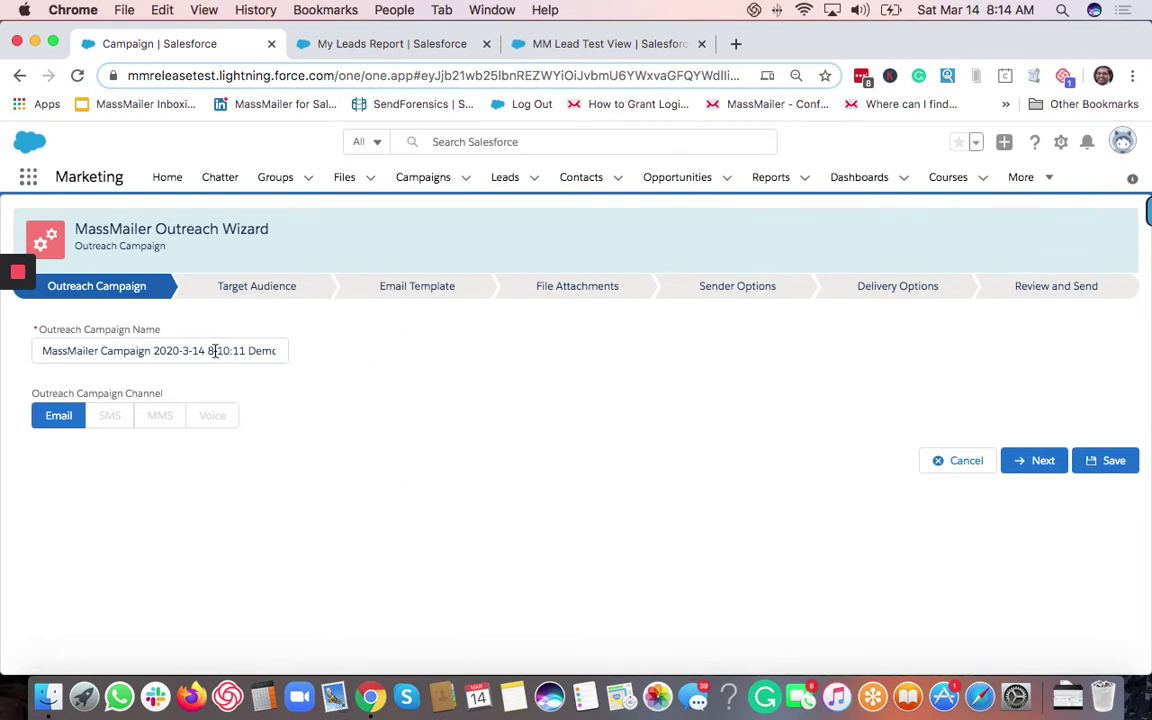
pyautogui.click(1040, 463)
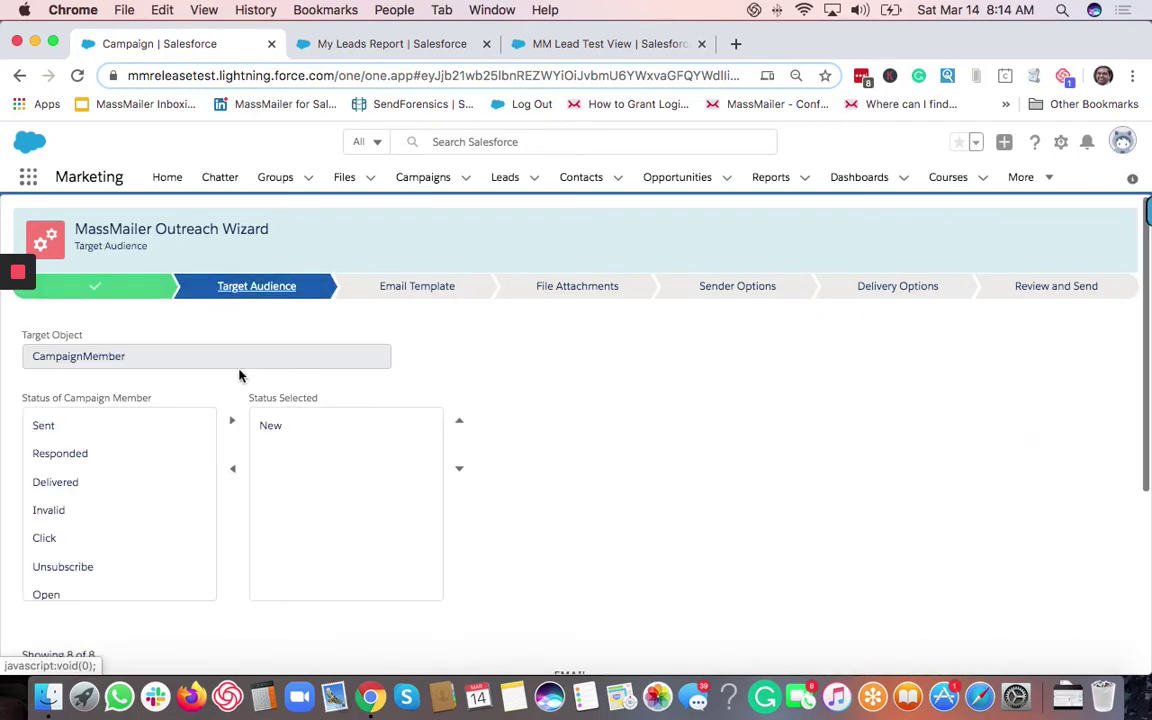
pyautogui.scroll(-2, 283, 391)
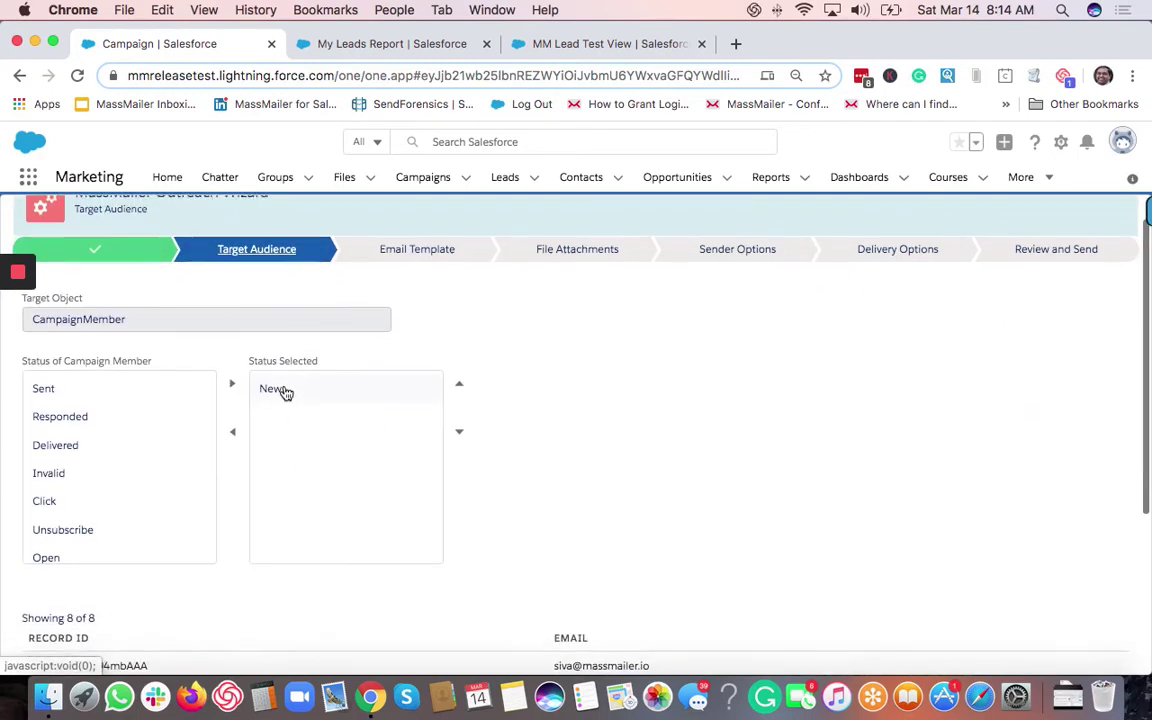
pyautogui.scroll(-2, 190, 315)
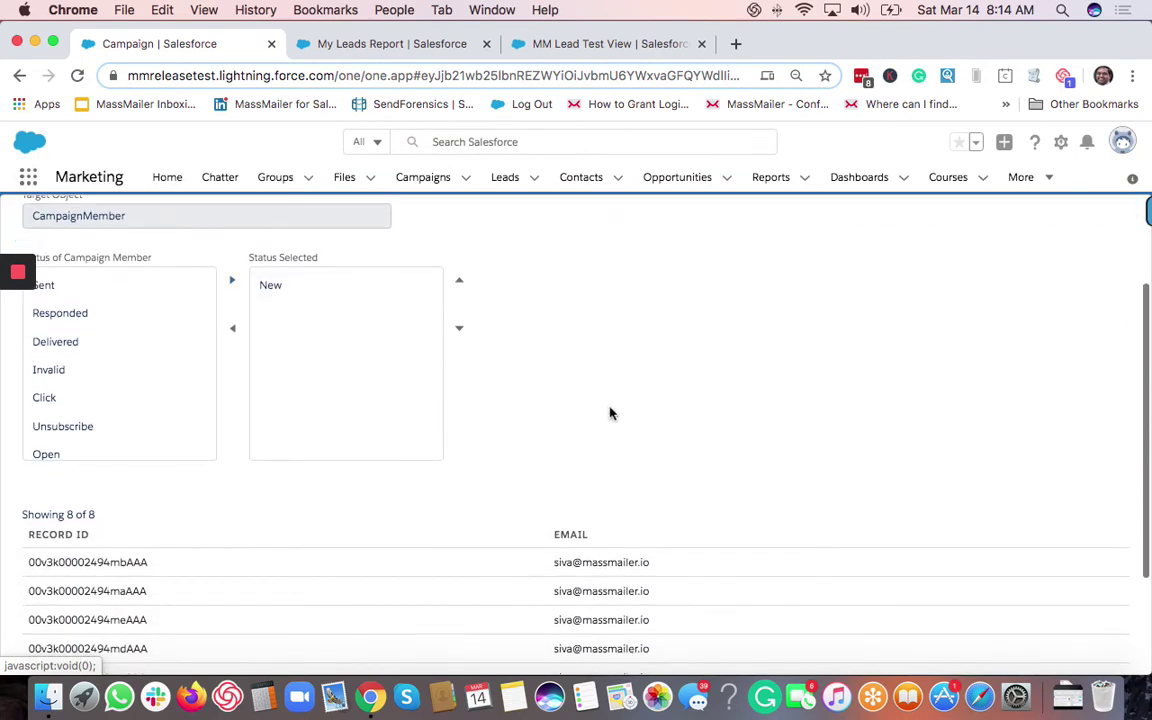
pyautogui.scroll(-4, 609, 411)
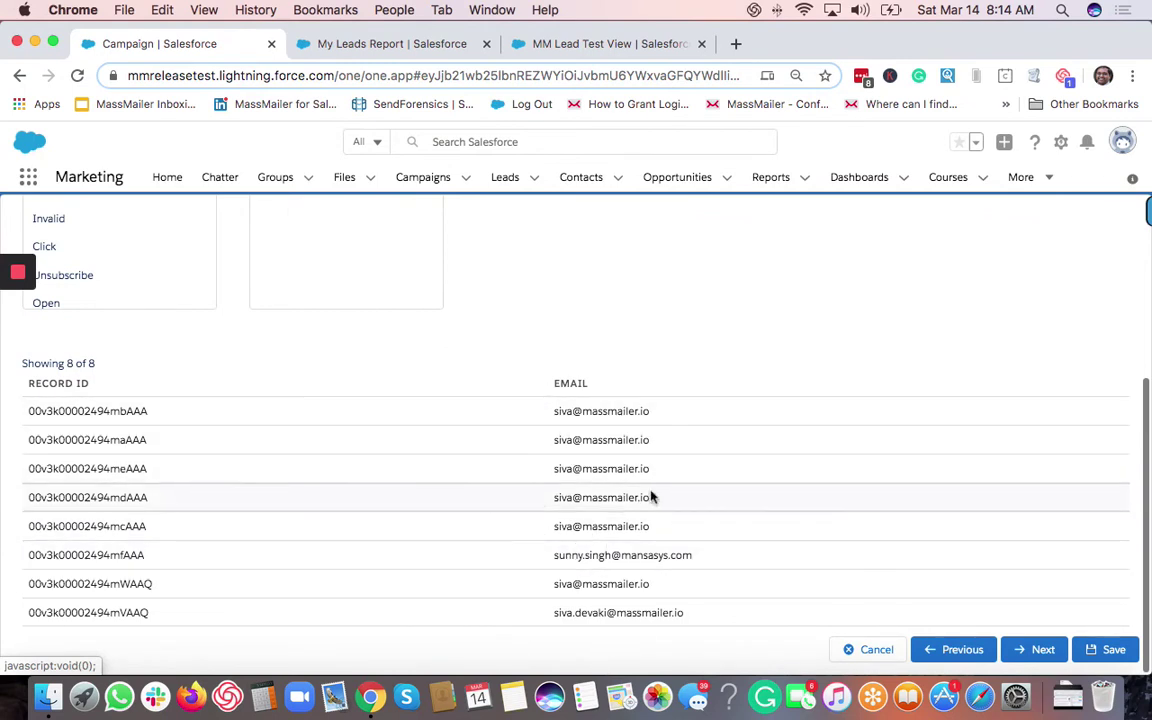
# Advance from Target Audience to the Email Template step.
pyautogui.click(1038, 655)
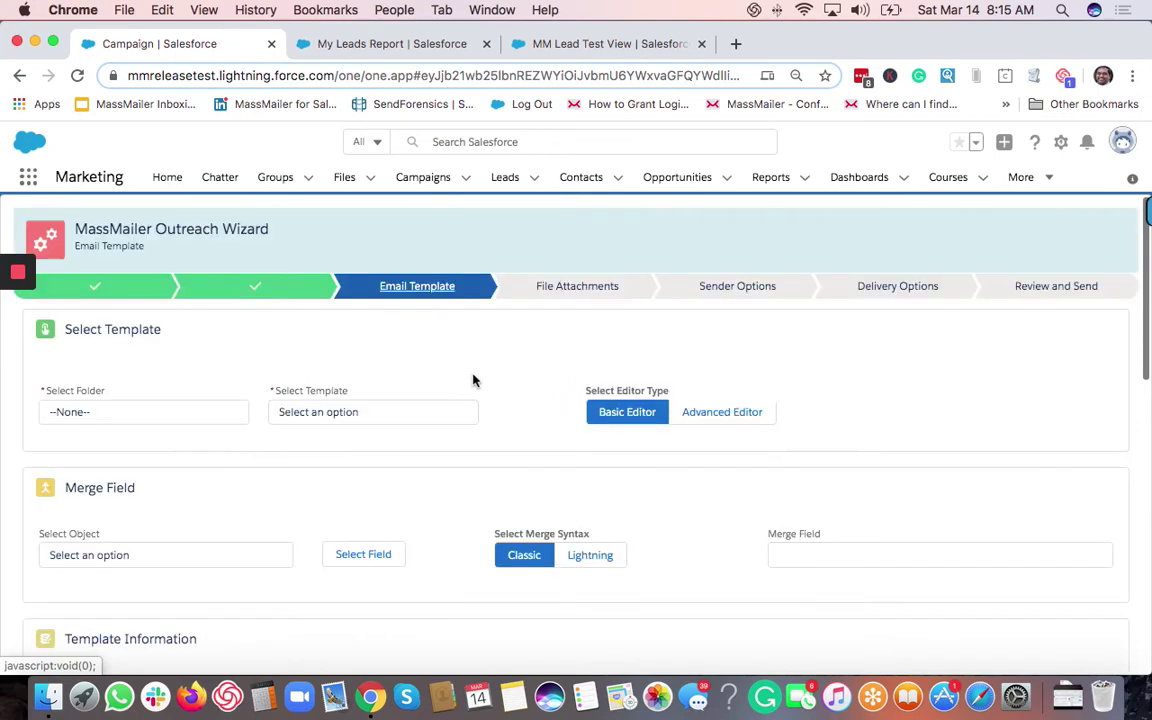
pyautogui.scroll(-2, 375, 411)
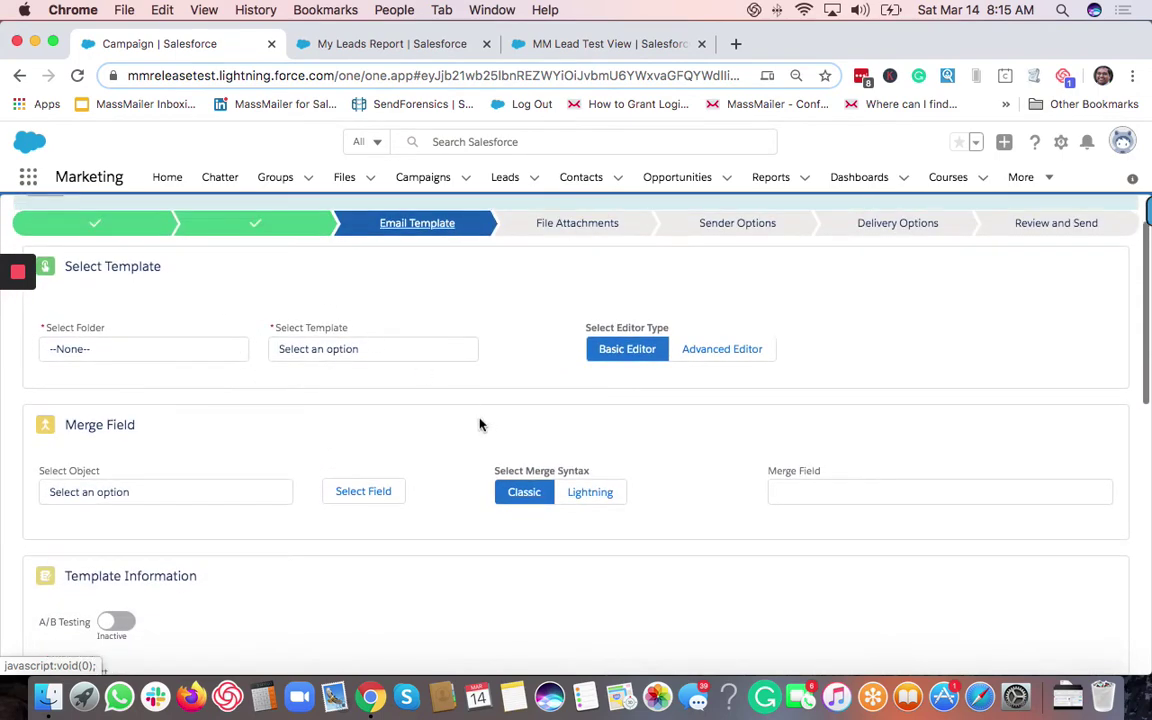
pyautogui.scroll(-10, 479, 425)
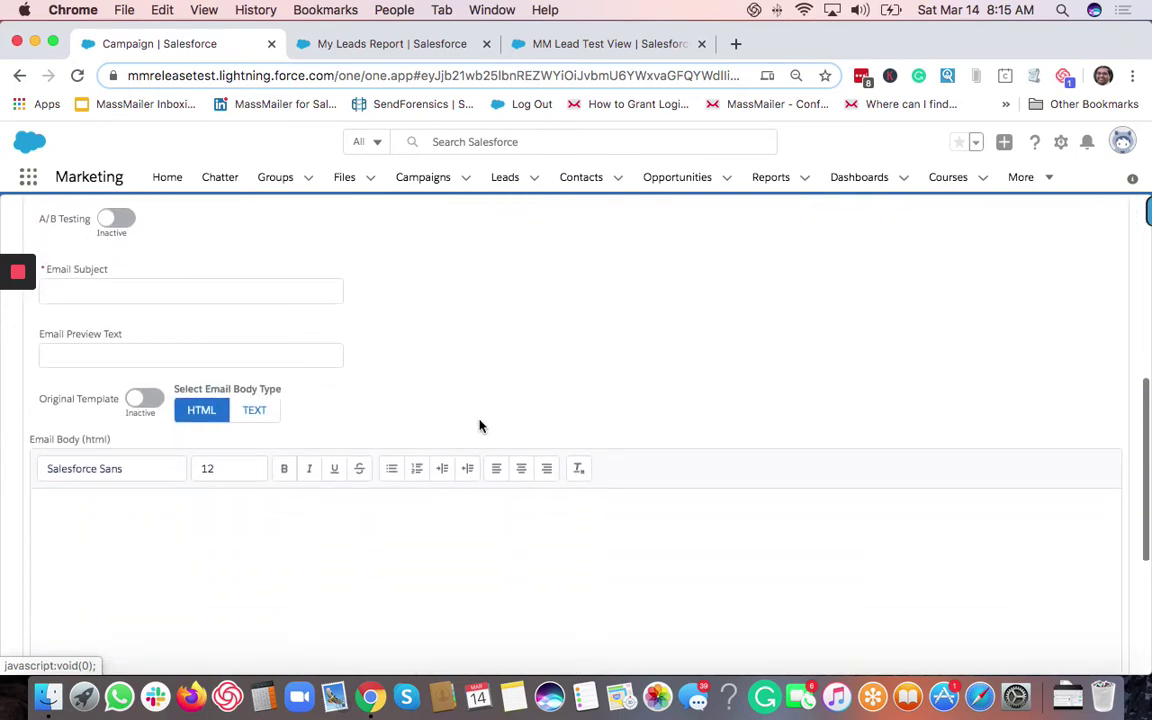
pyautogui.scroll(10, 479, 425)
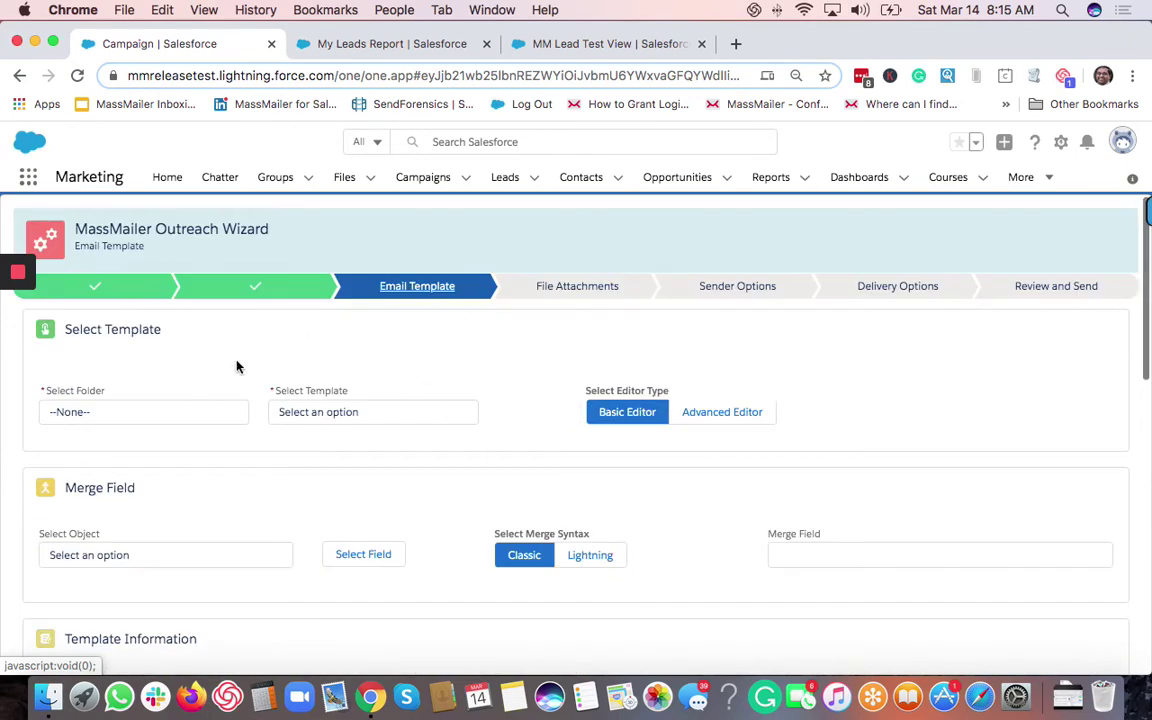
# Choose Jan 28 template from the MassMailer folder, loading subject 'Jan 2020 Monthly newsletter'.
pyautogui.click(198, 415)
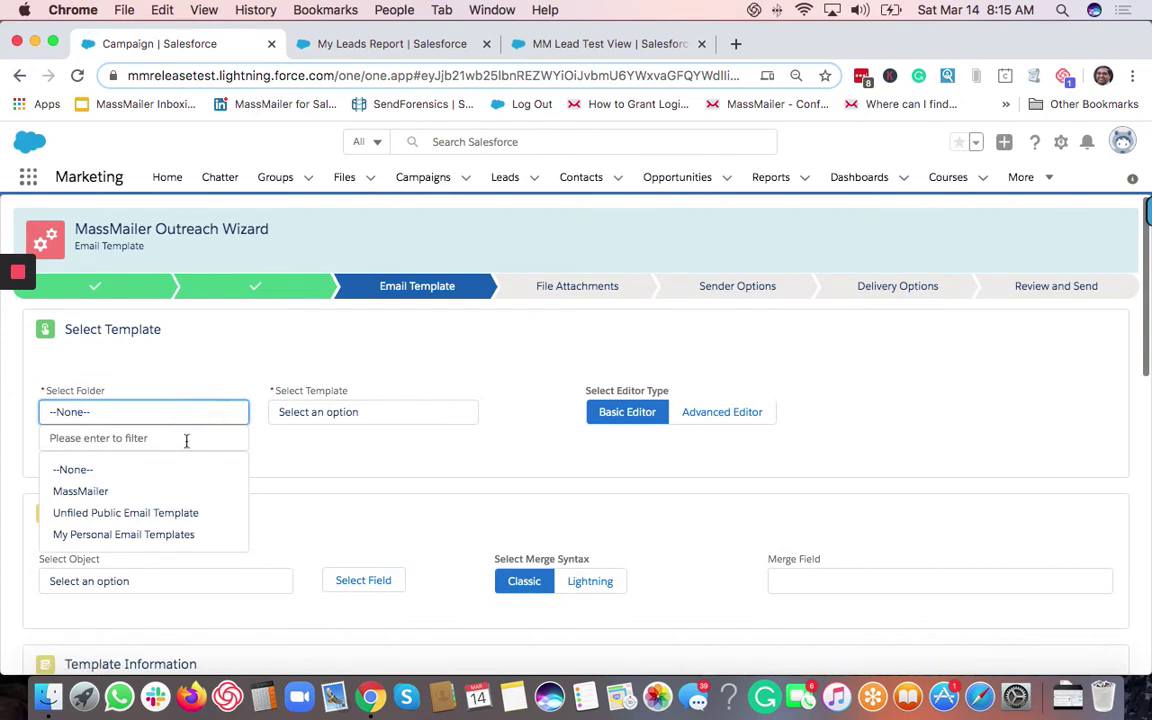
pyautogui.click(147, 491)
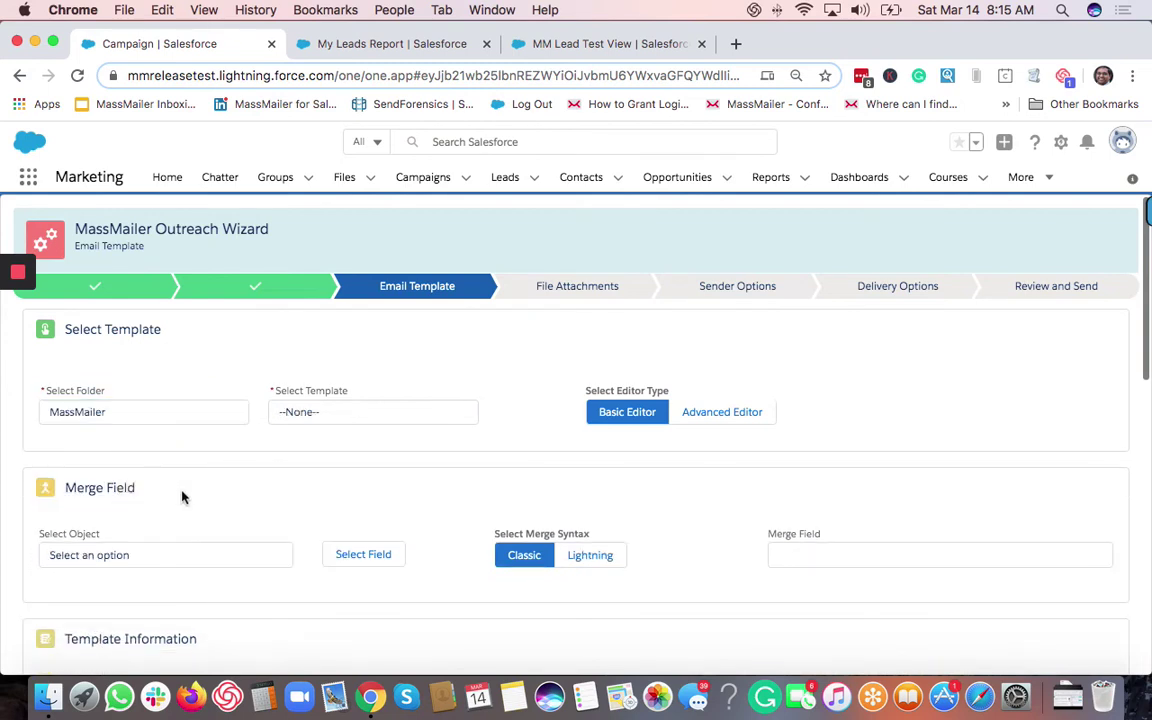
pyautogui.click(339, 420)
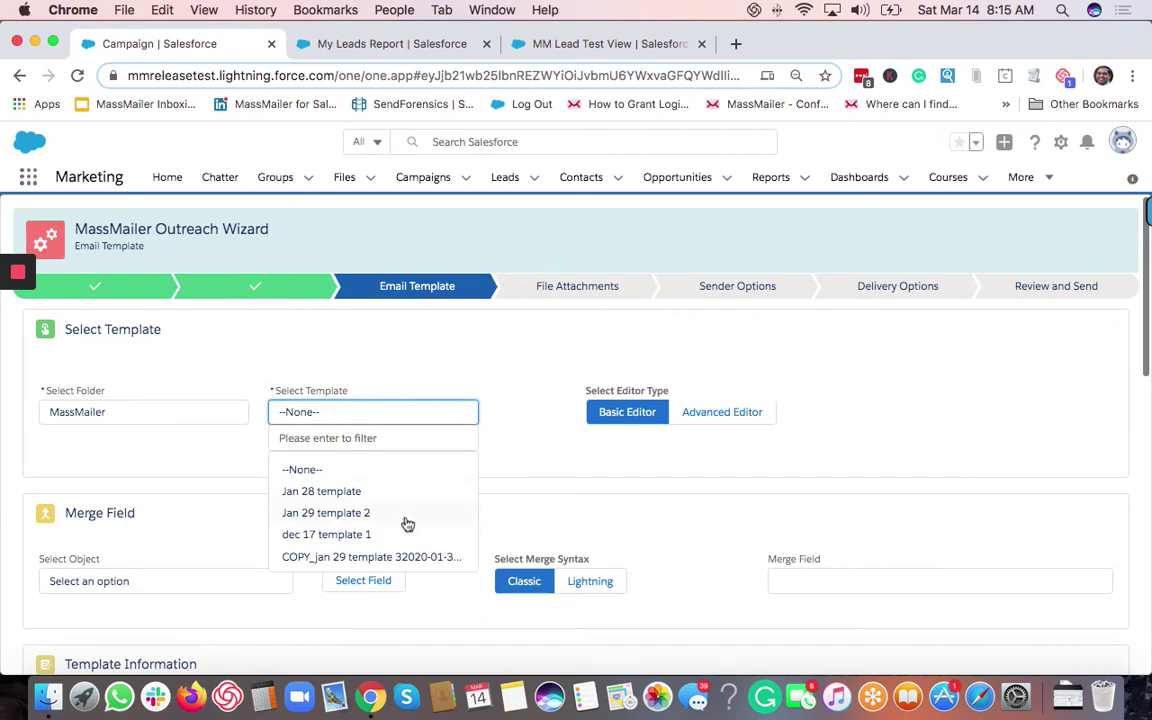
pyautogui.click(352, 491)
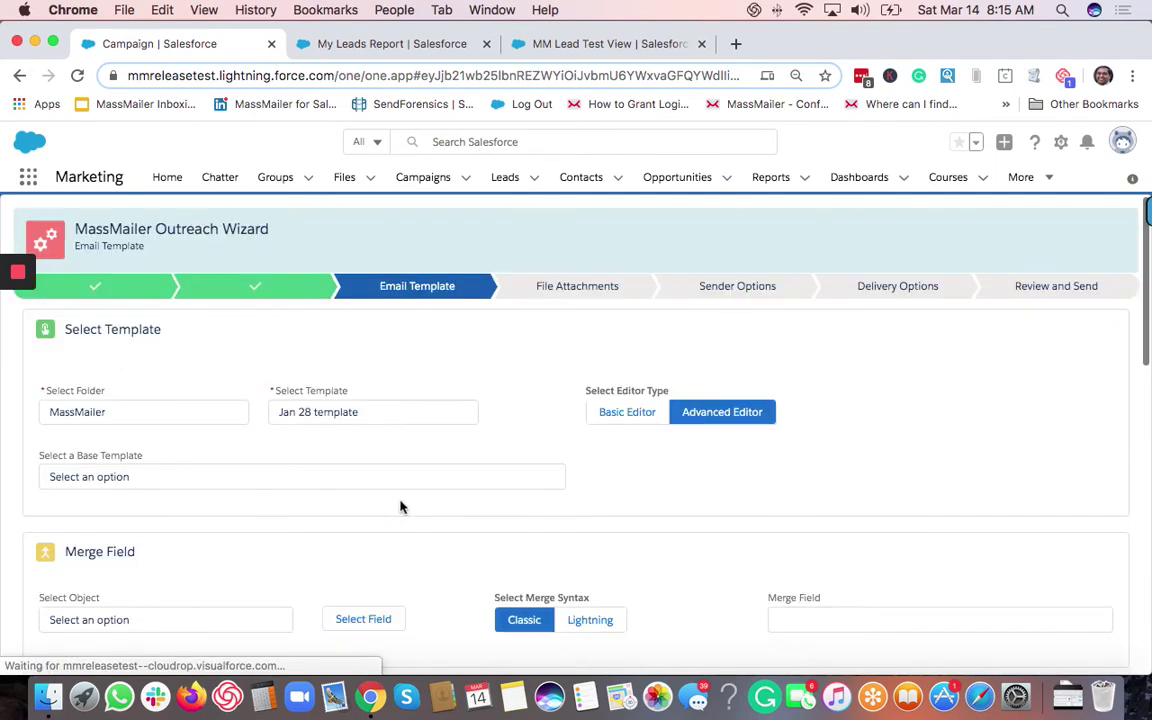
pyautogui.click(809, 462)
pyautogui.scroll(-1, 855, 473)
pyautogui.scroll(-5, 855, 473)
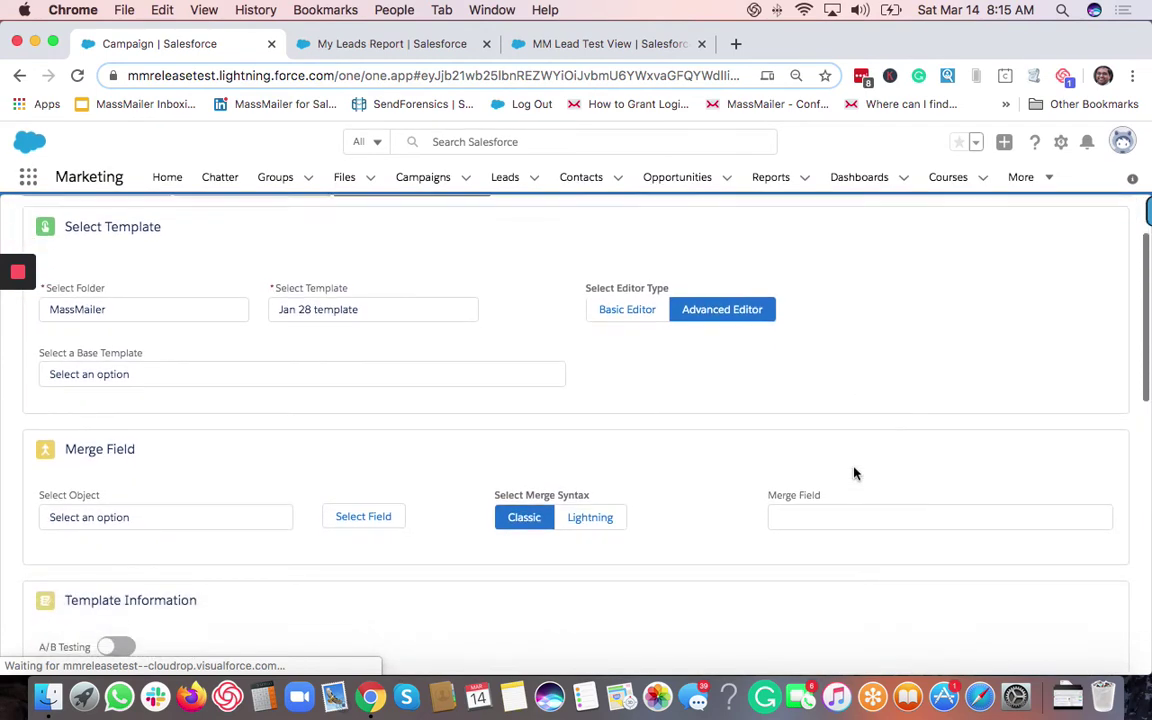
pyautogui.scroll(-4, 855, 473)
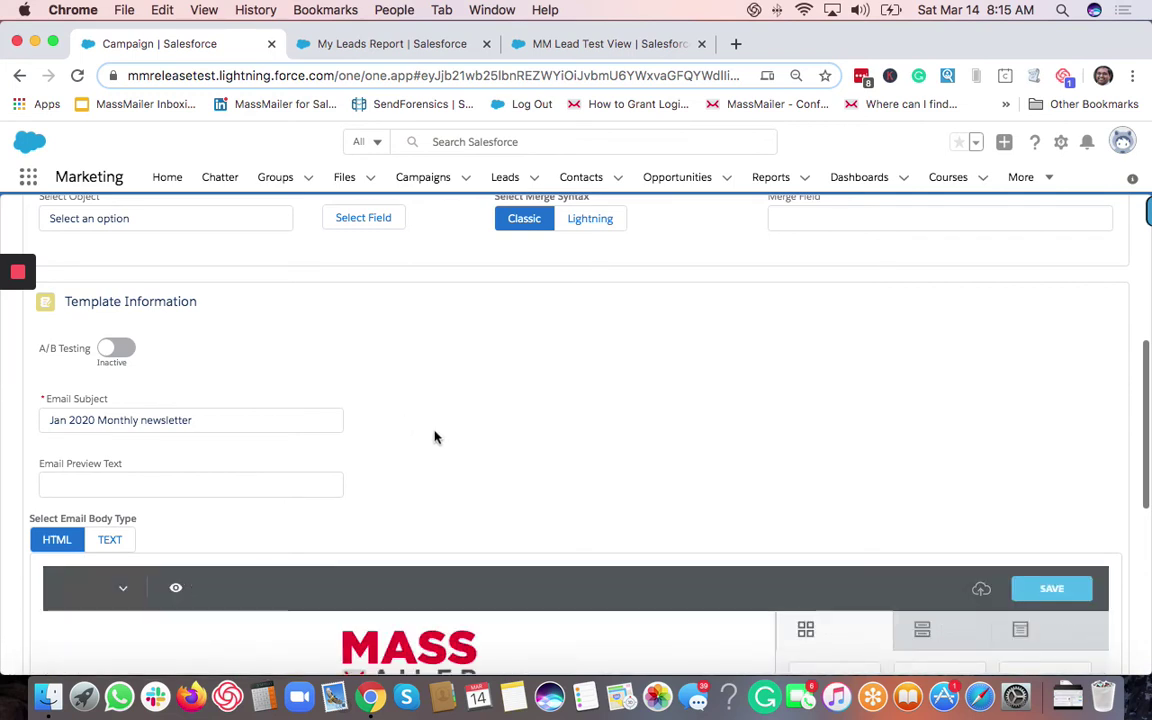
# Add a text block above the click here button in the Jan 28 email and save the design.
pyautogui.scroll(-5, 434, 436)
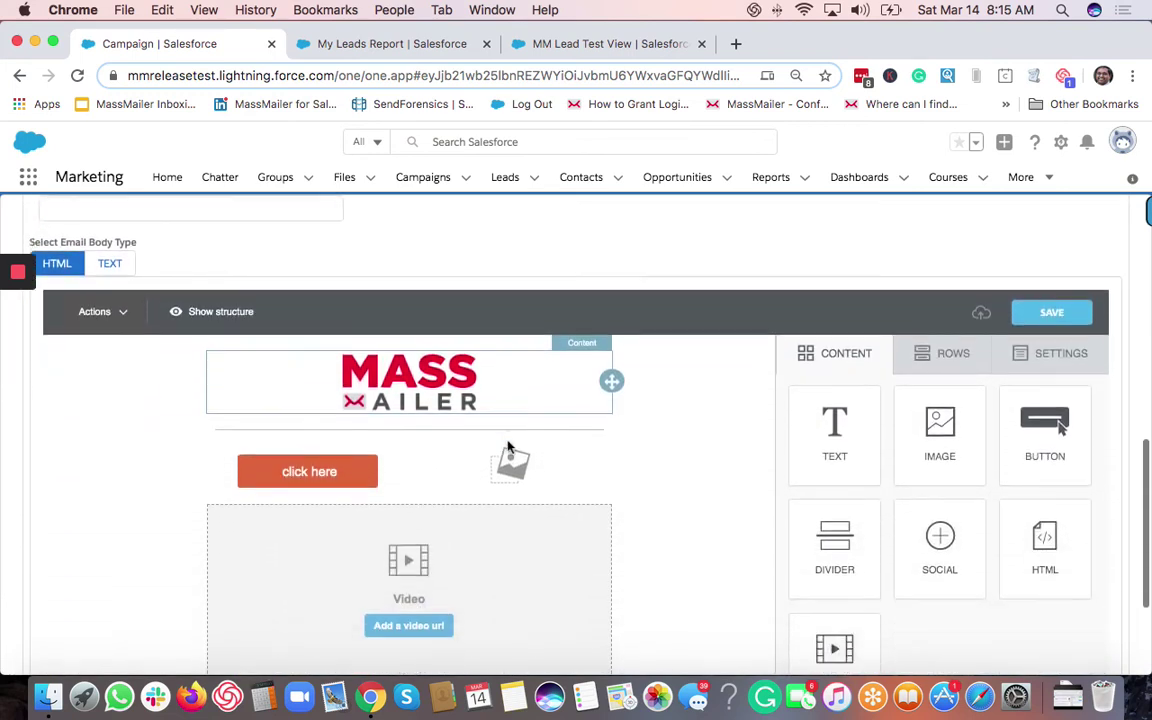
pyautogui.scroll(-2, 507, 447)
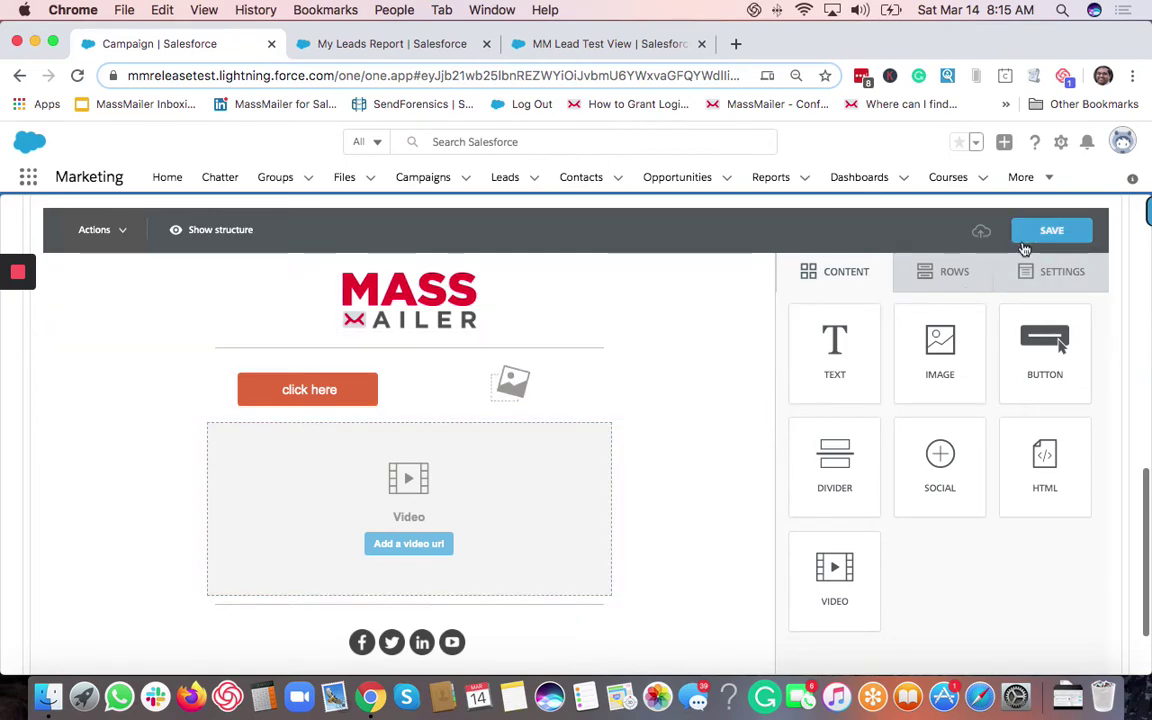
pyautogui.moveTo(835, 347); pyautogui.dragTo(627, 399)
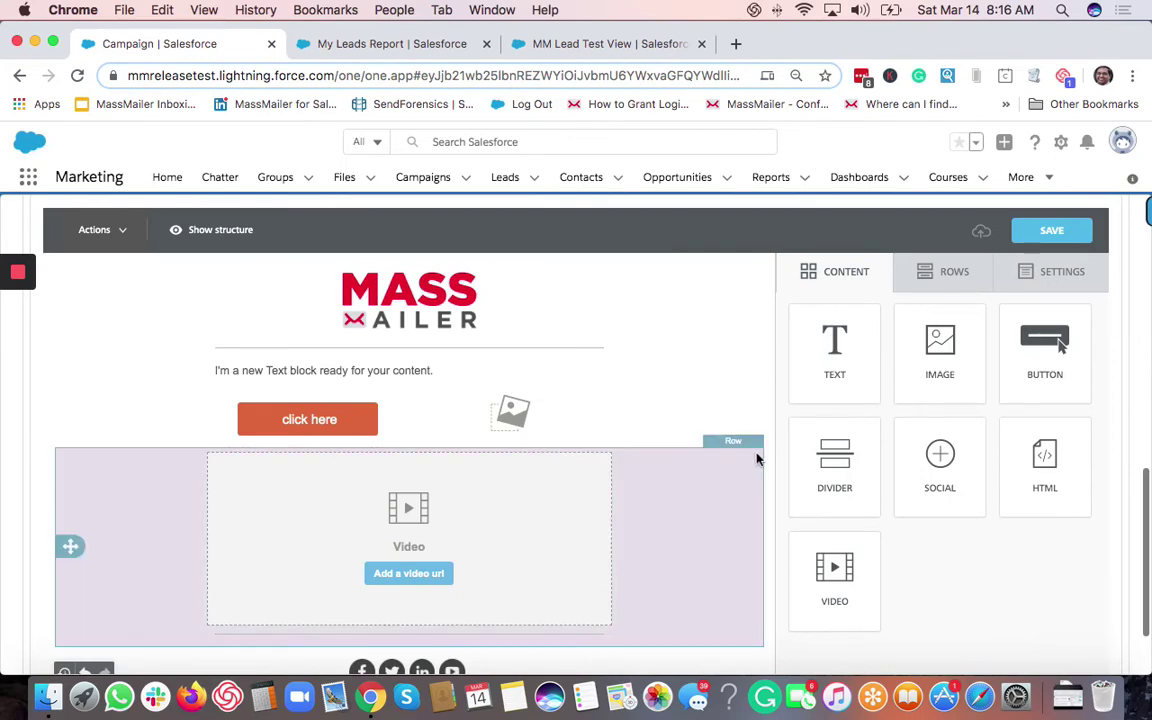
pyautogui.click(1051, 230)
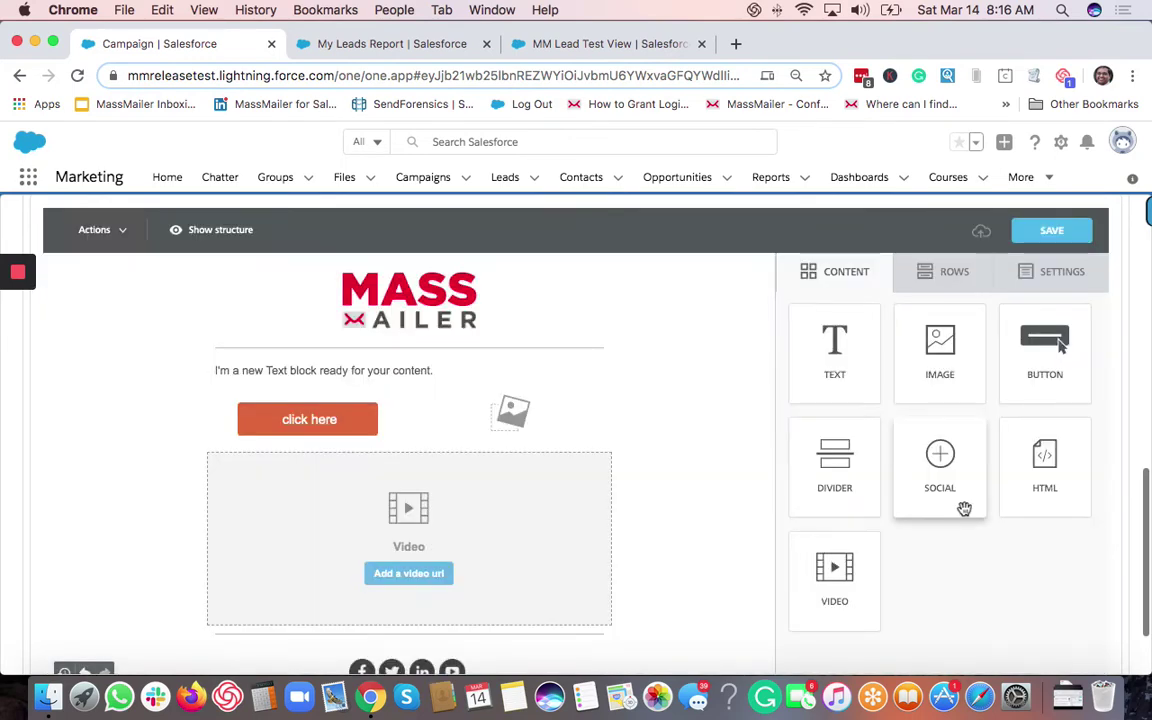
pyautogui.scroll(-2, 958, 509)
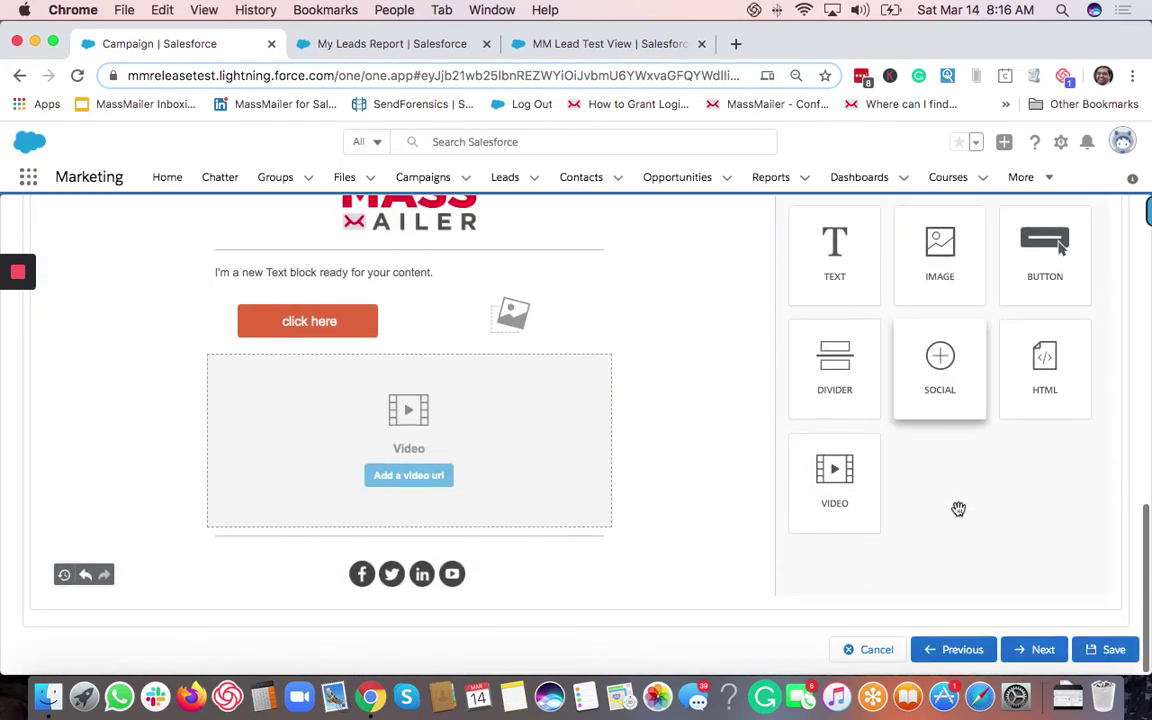
# Skip the File Attachments step without attaching any files.
pyautogui.click(1033, 652)
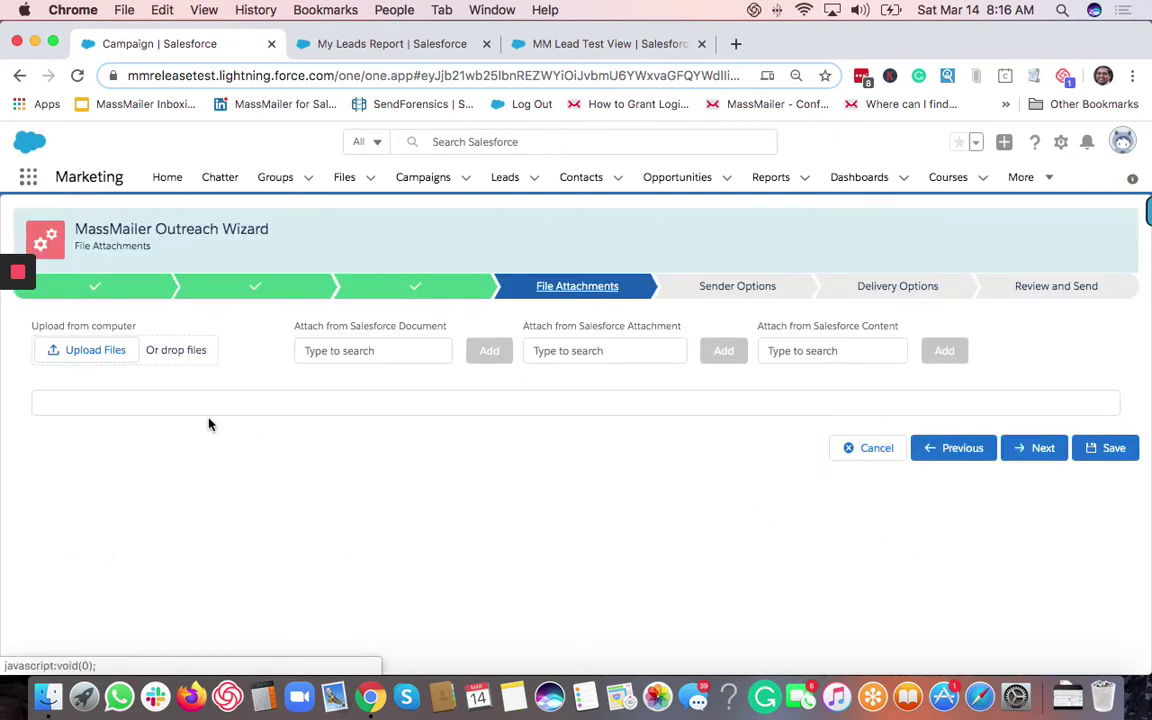
pyautogui.click(339, 479)
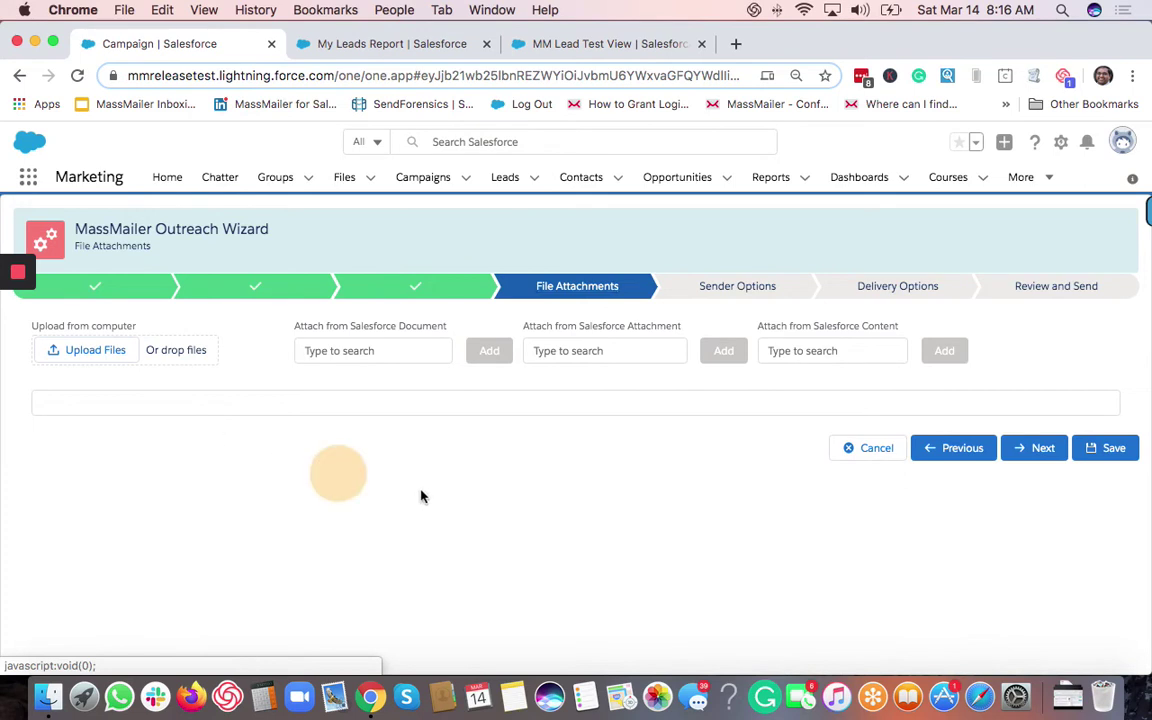
pyautogui.click(1018, 452)
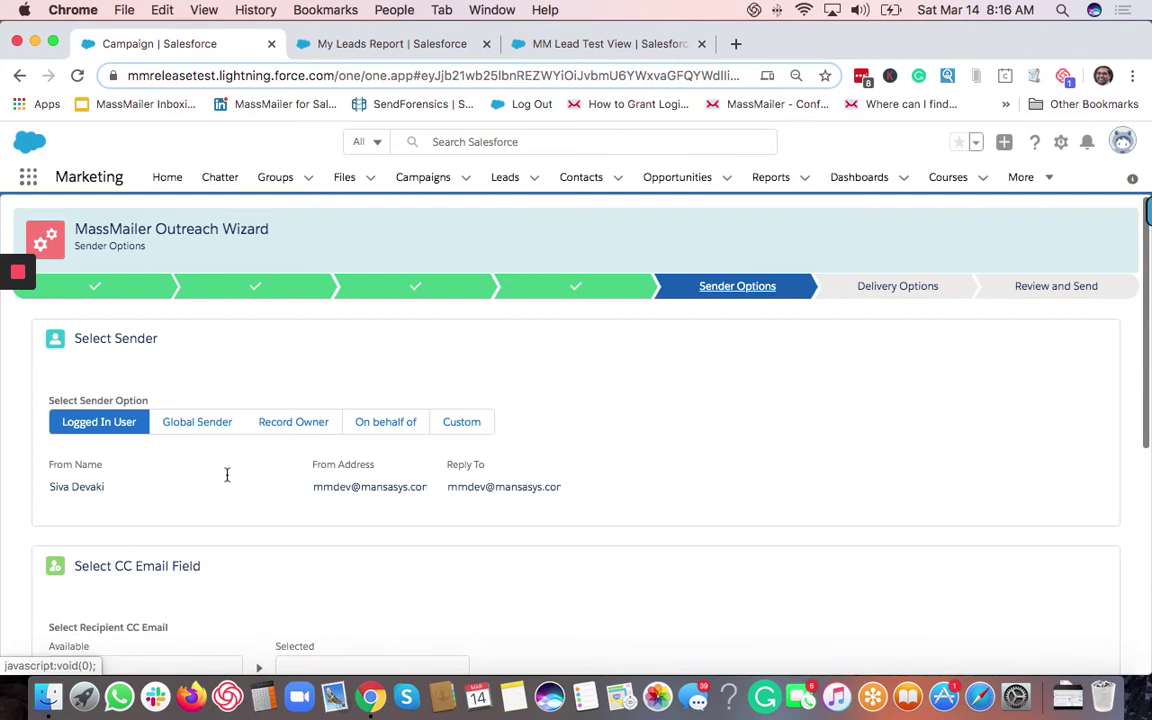
# Set the email sender to Global Sender with From Name MassMailer 1.
pyautogui.scroll(-1, 230, 474)
pyautogui.scroll(-1, 230, 474)
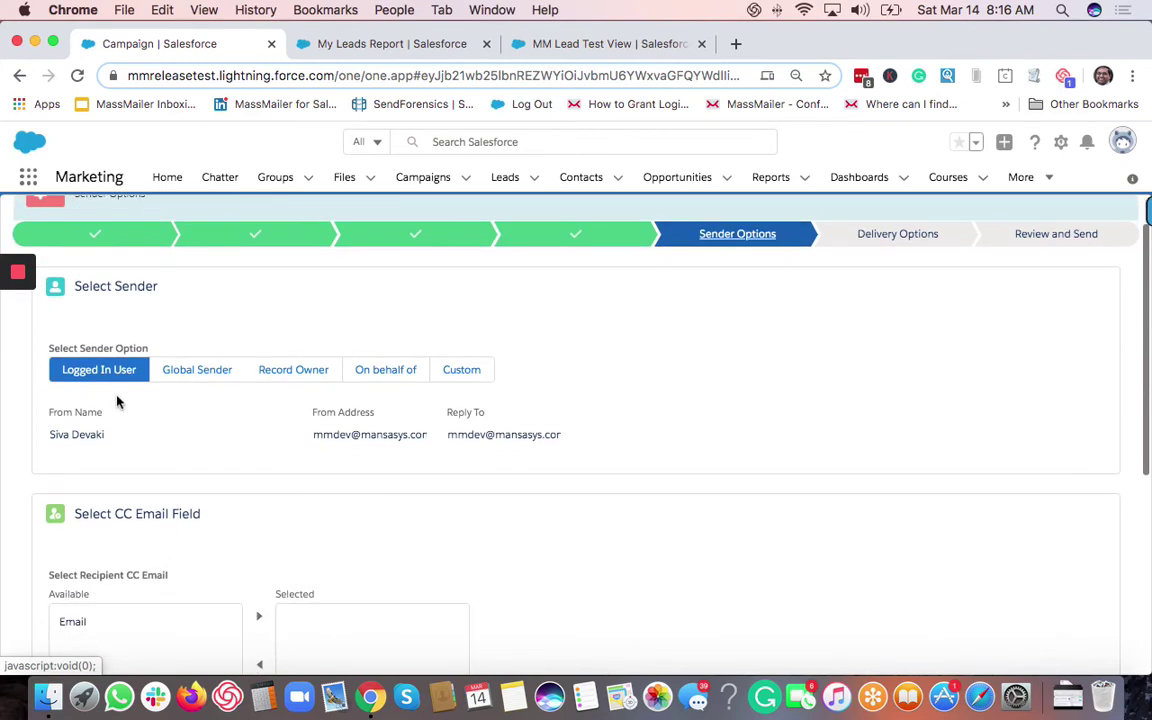
pyautogui.click(182, 378)
pyautogui.click(205, 435)
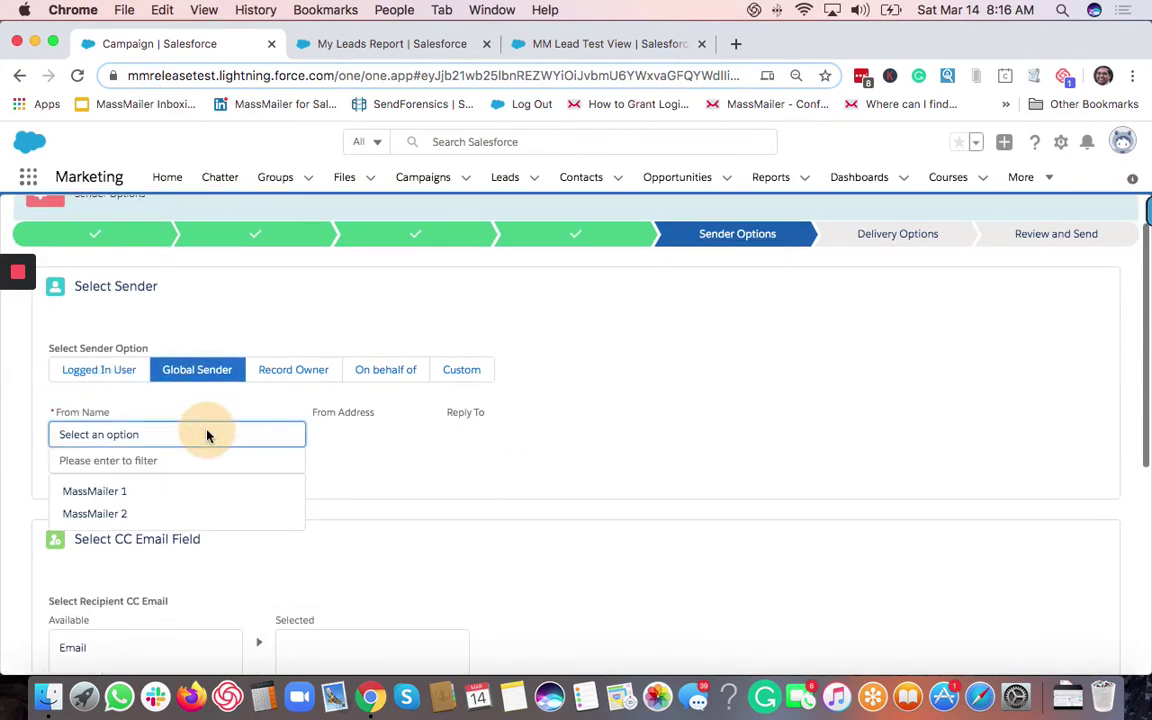
pyautogui.click(180, 491)
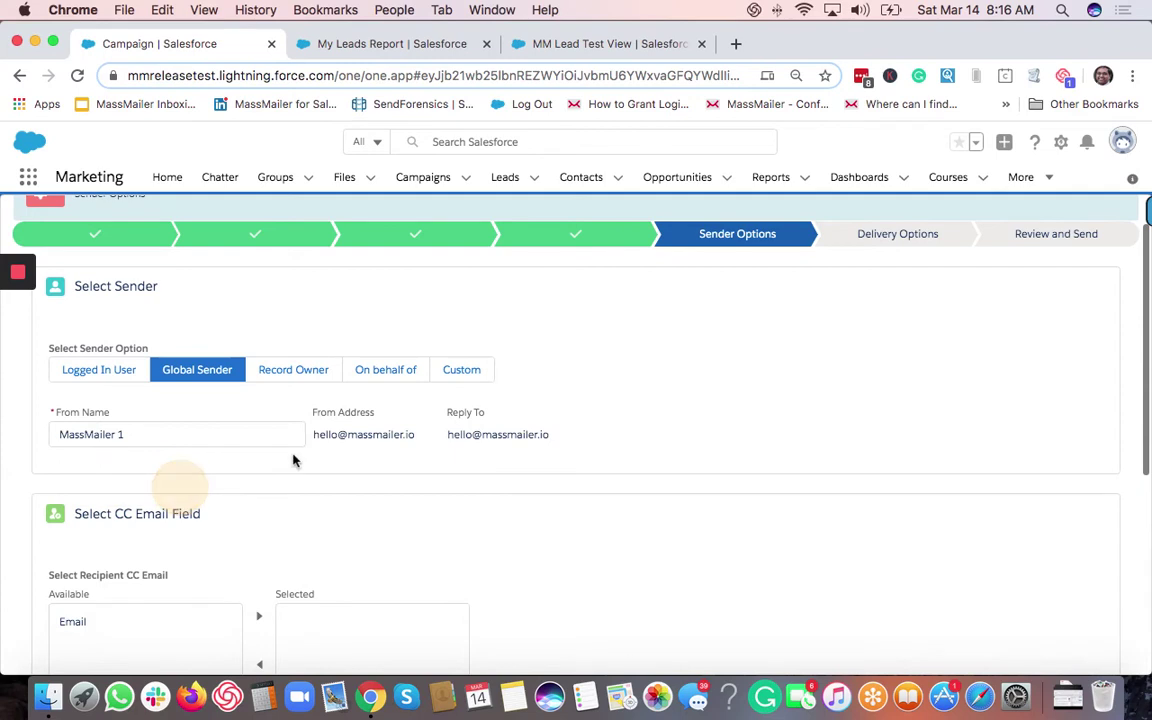
# Compare the record owner, on-behalf and custom sender options, then reselect Global Sender MassMailer 1.
pyautogui.click(290, 371)
pyautogui.click(375, 369)
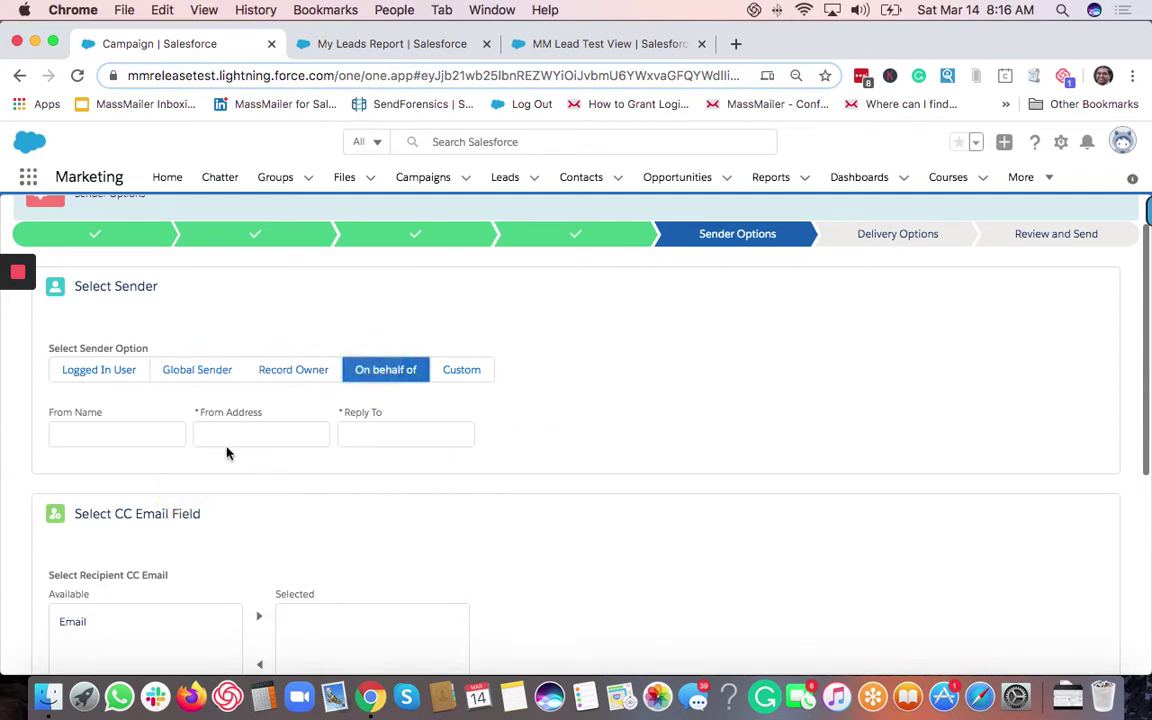
pyautogui.click(463, 370)
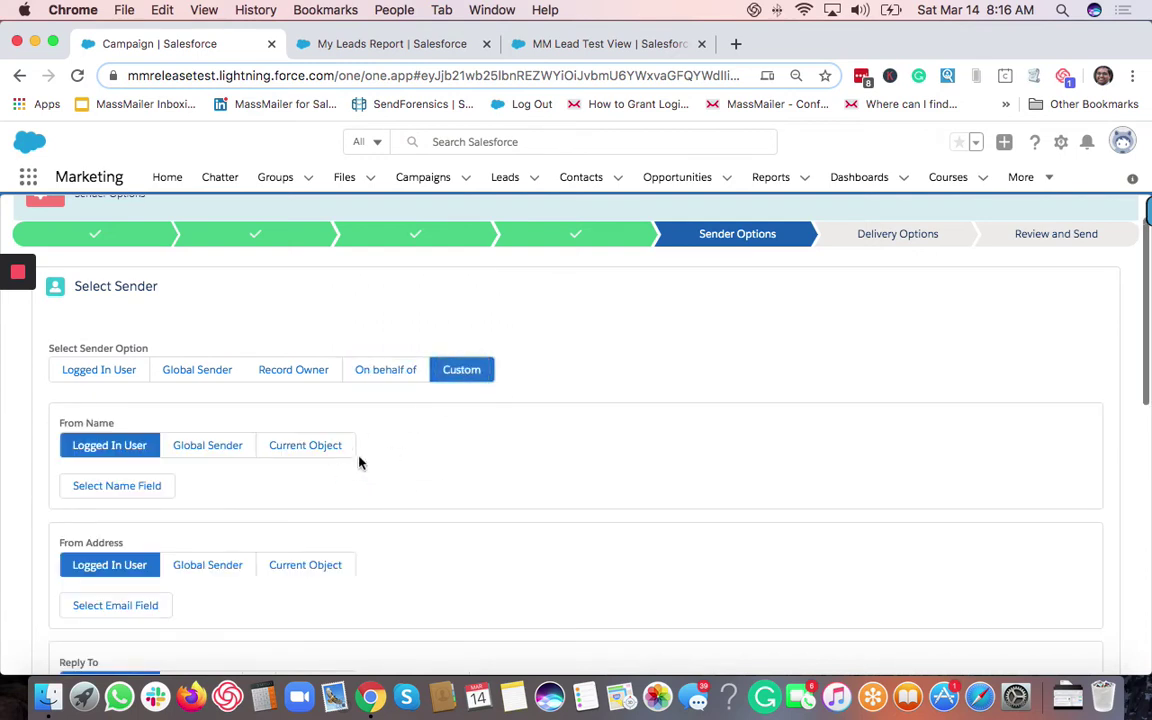
pyautogui.click(188, 376)
pyautogui.click(181, 437)
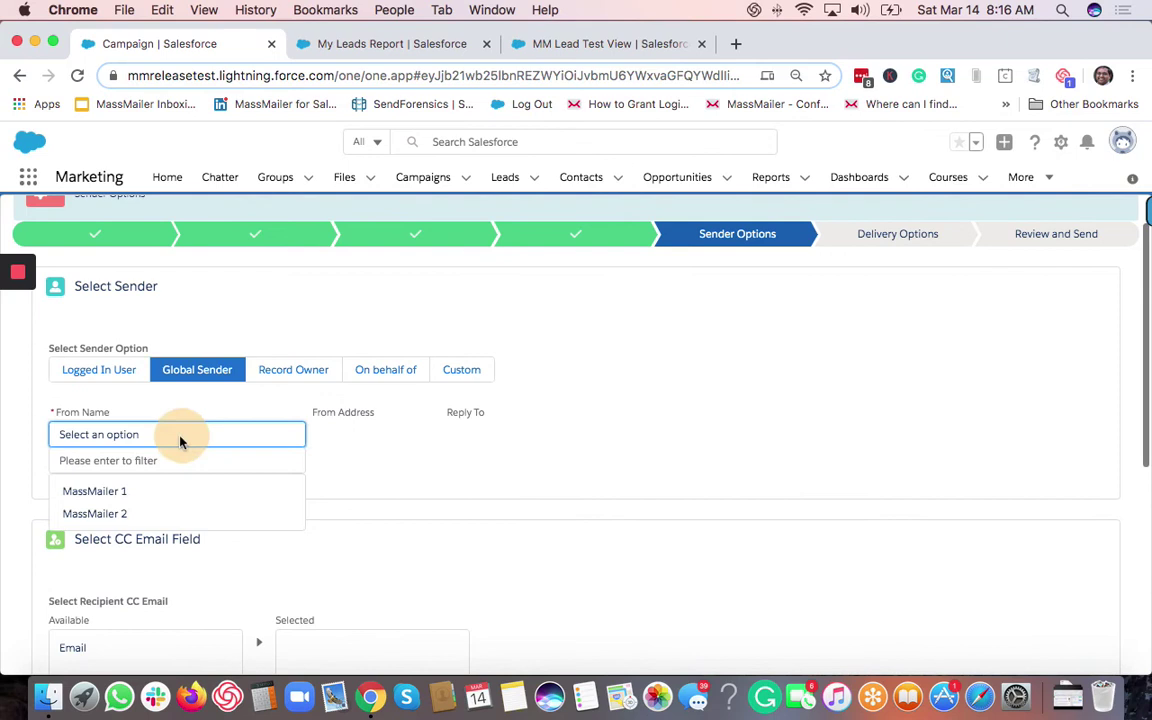
pyautogui.click(175, 493)
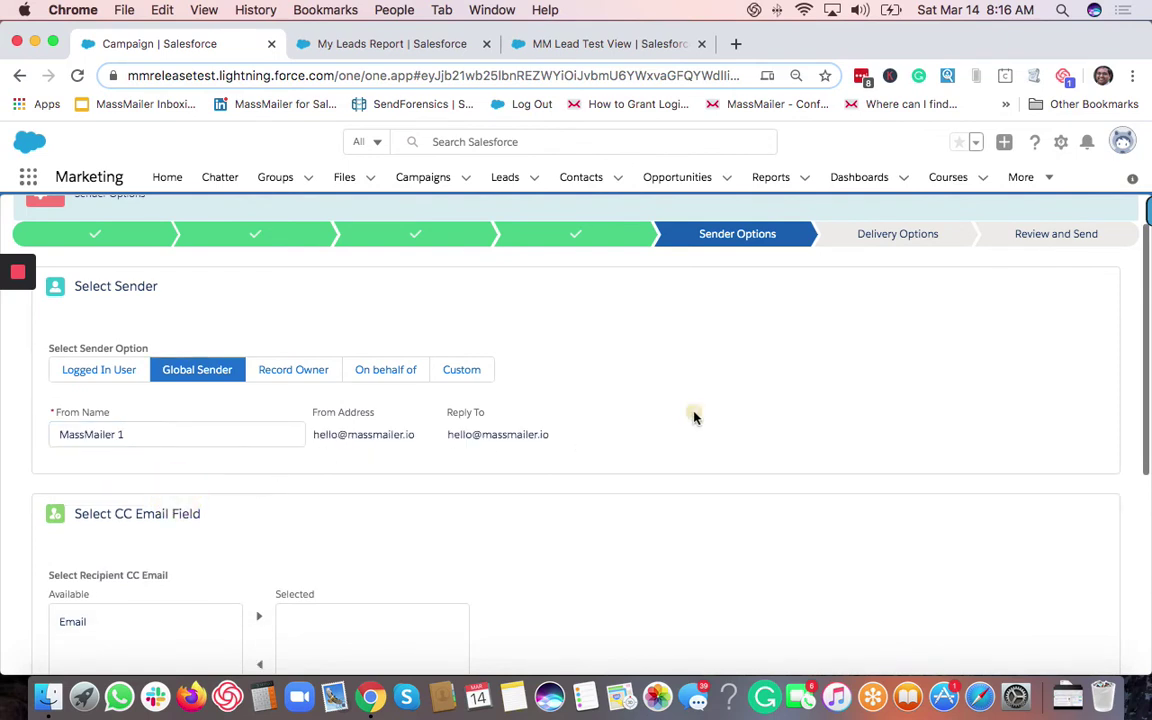
pyautogui.scroll(-5, 694, 418)
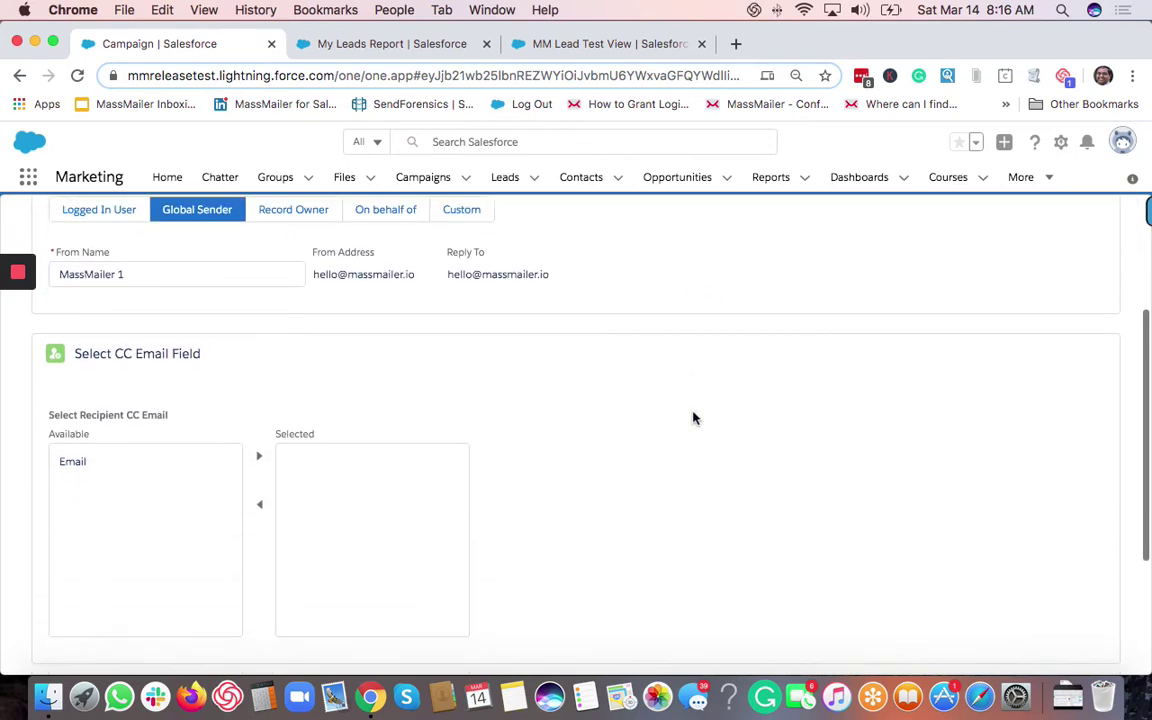
pyautogui.scroll(-3, 291, 458)
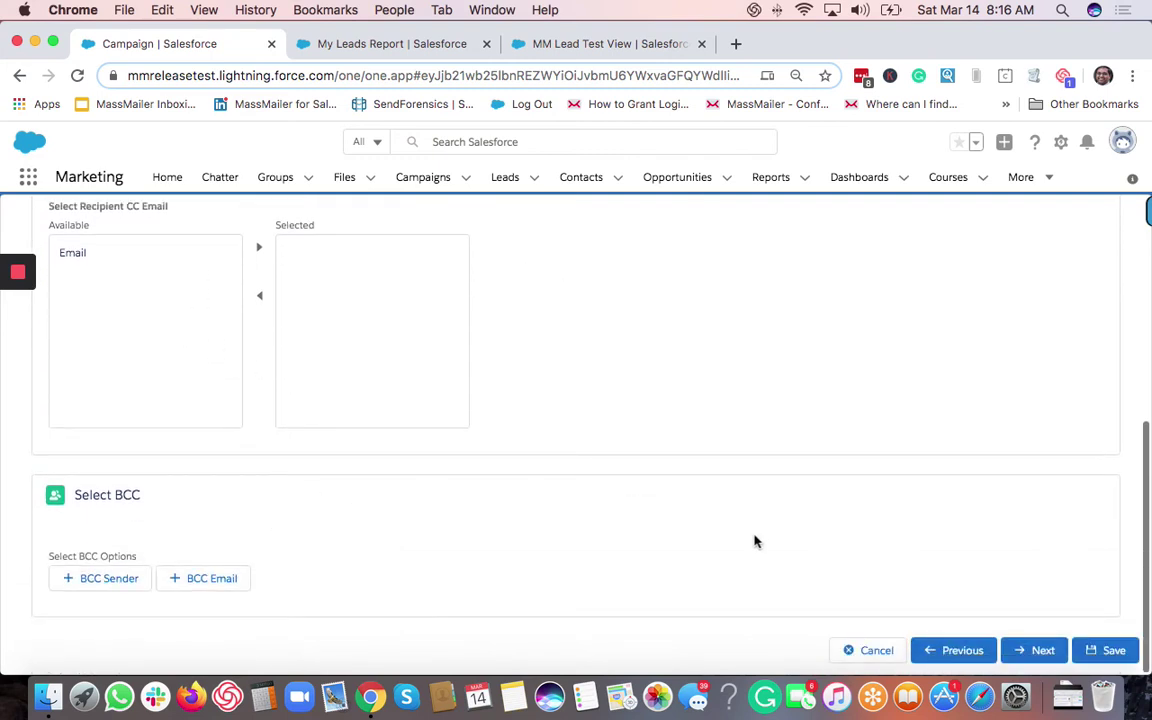
pyautogui.click(1035, 650)
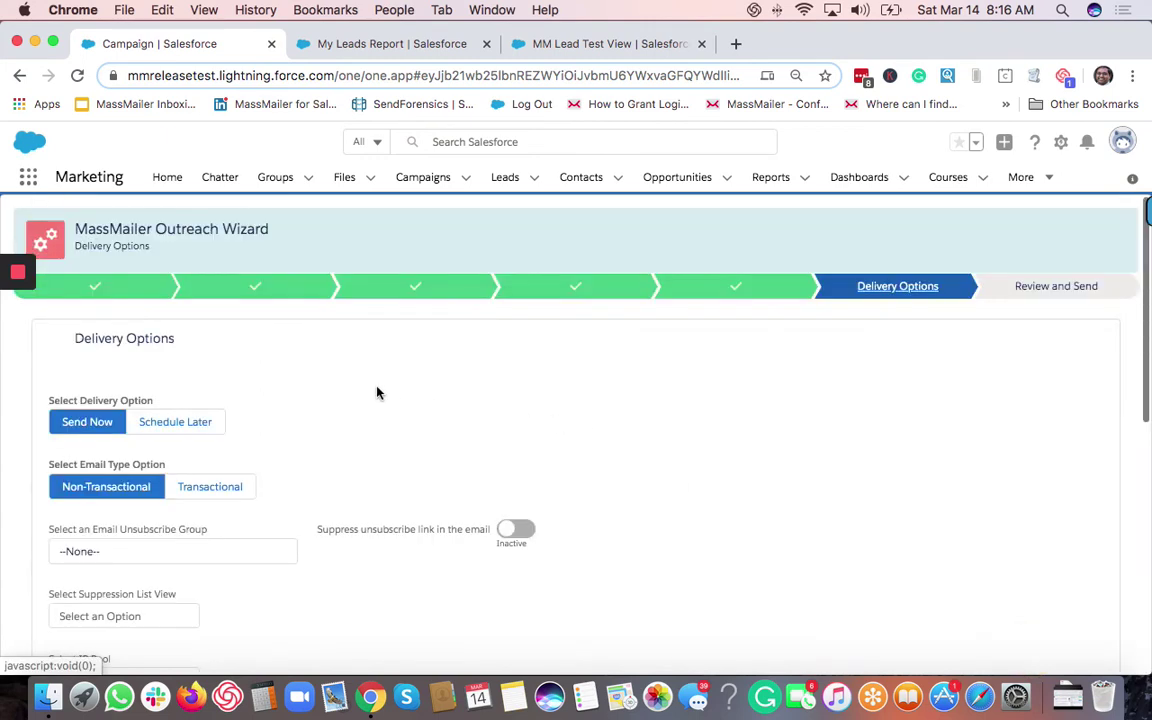
# Set delivery to Send Now instead of Schedule Later and move past Email Event Logging.
pyautogui.scroll(-2, 378, 393)
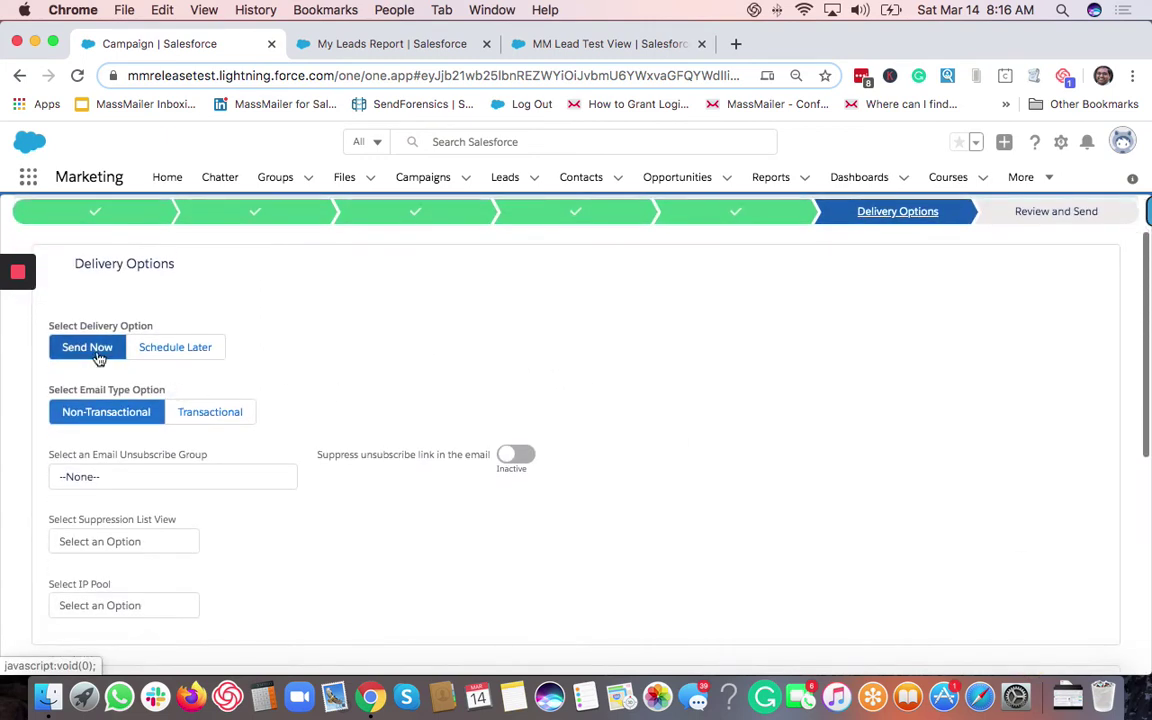
pyautogui.click(152, 357)
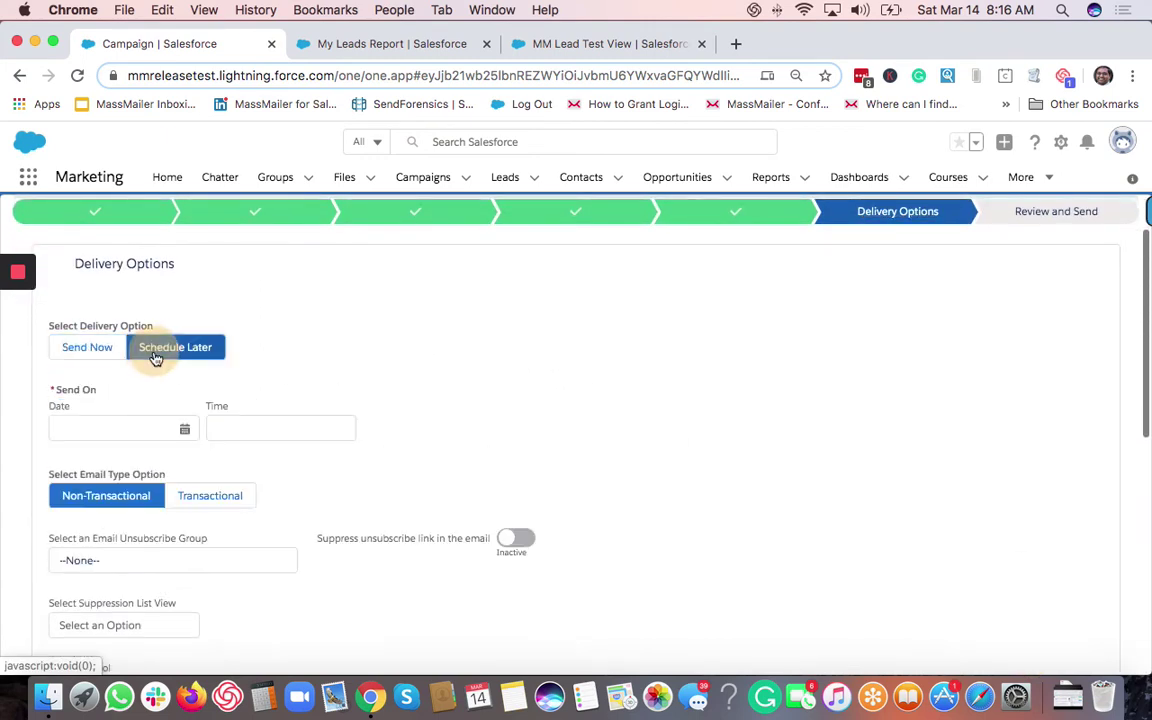
pyautogui.click(82, 344)
pyautogui.scroll(-1, 275, 418)
pyautogui.scroll(-1, 275, 418)
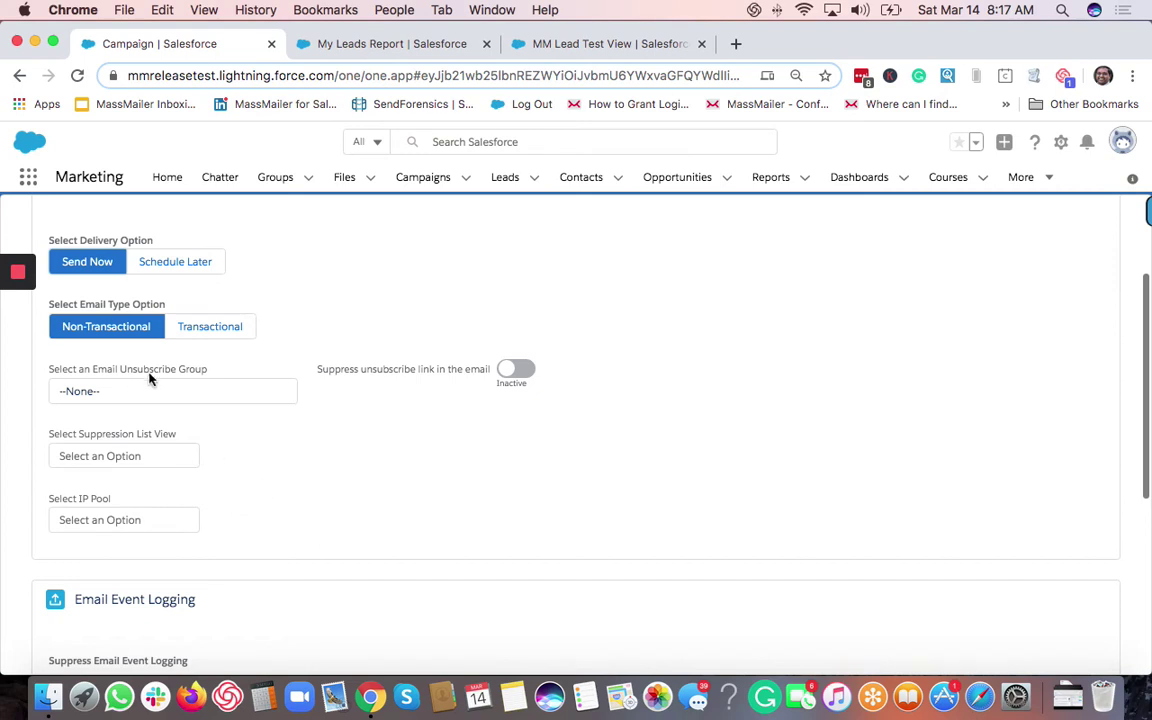
pyautogui.scroll(-5, 280, 505)
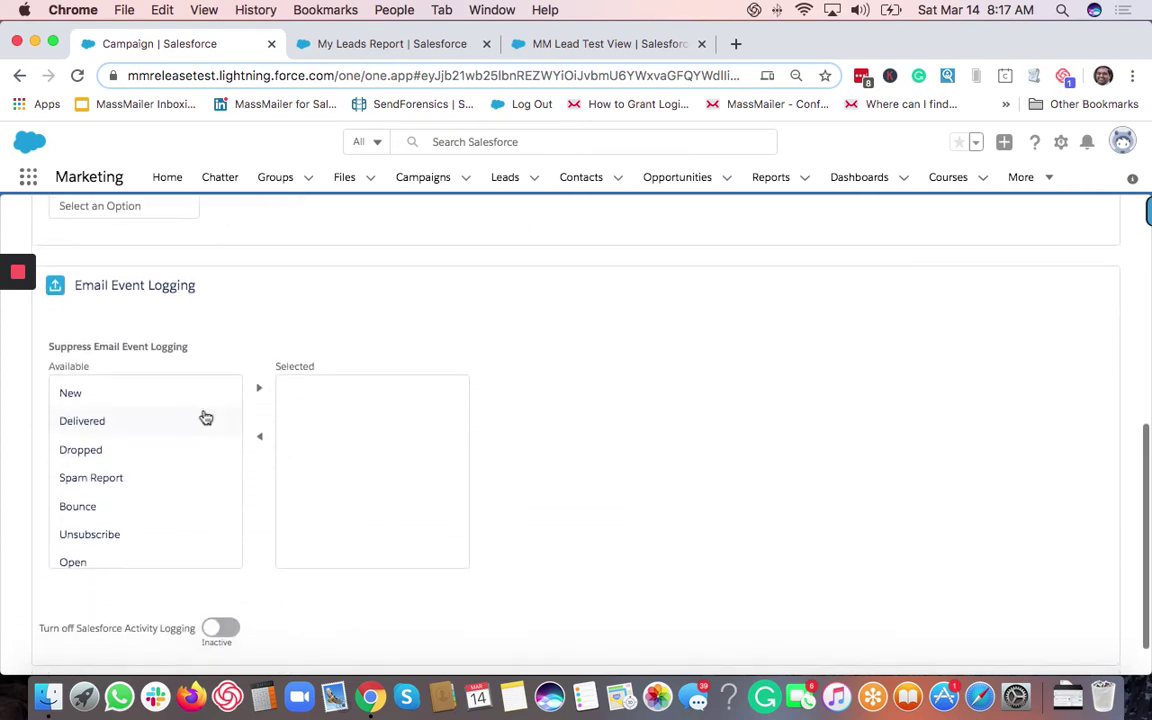
pyautogui.scroll(-1, 615, 468)
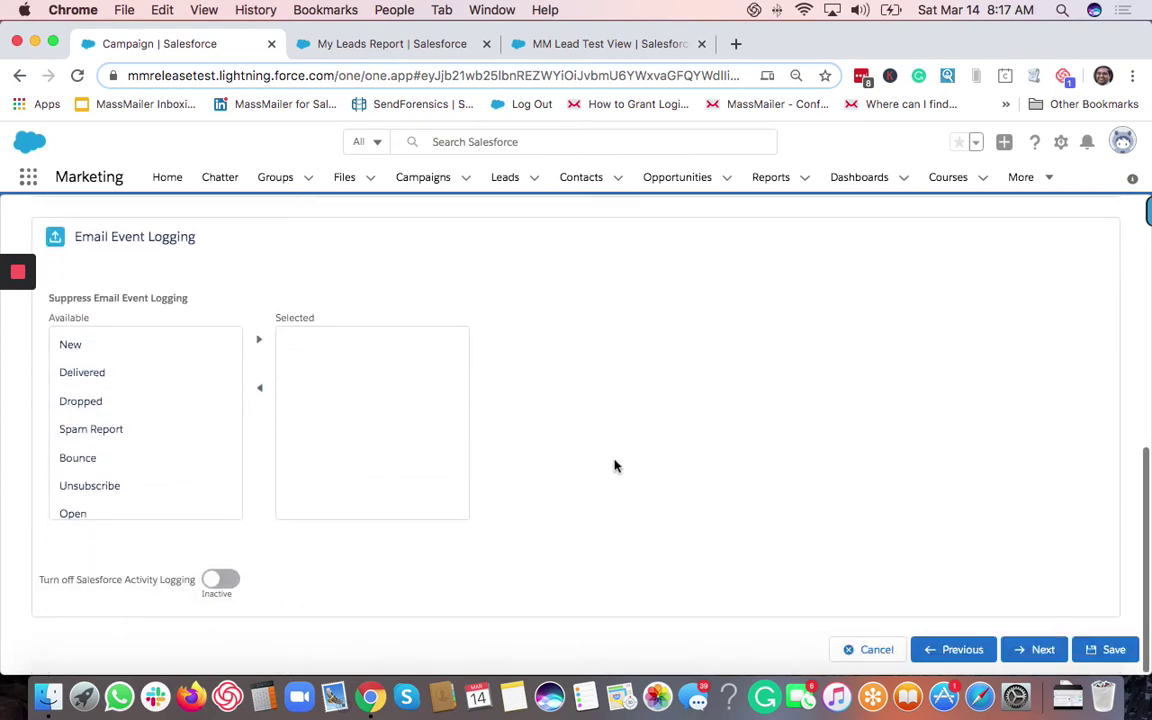
pyautogui.click(1040, 649)
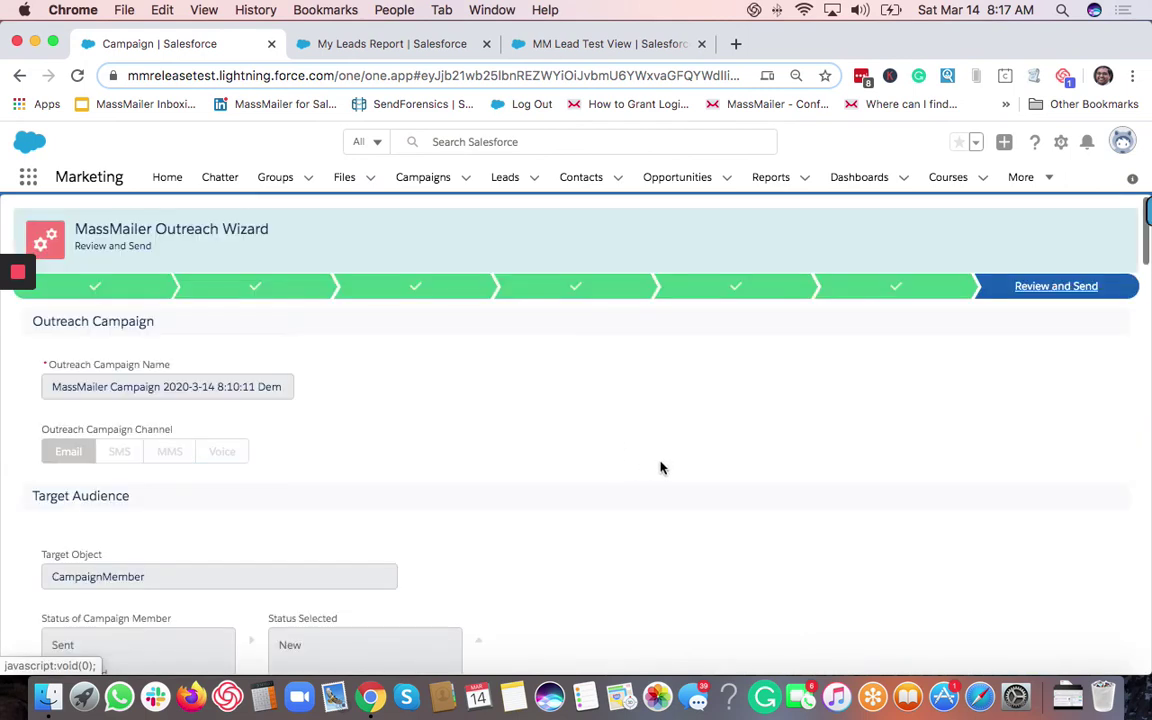
# Scroll through the Review and Send summary, then view and close the Email Preview.
pyautogui.scroll(-3, 656, 465)
pyautogui.scroll(-15, 656, 465)
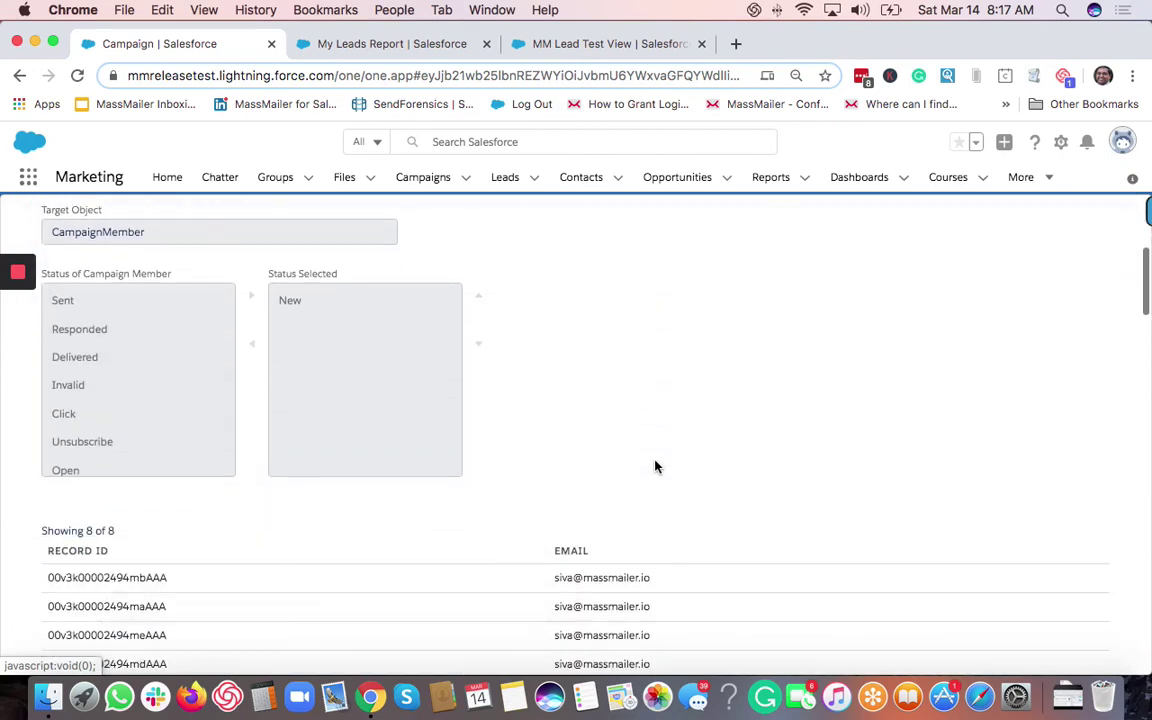
pyautogui.scroll(-15, 656, 465)
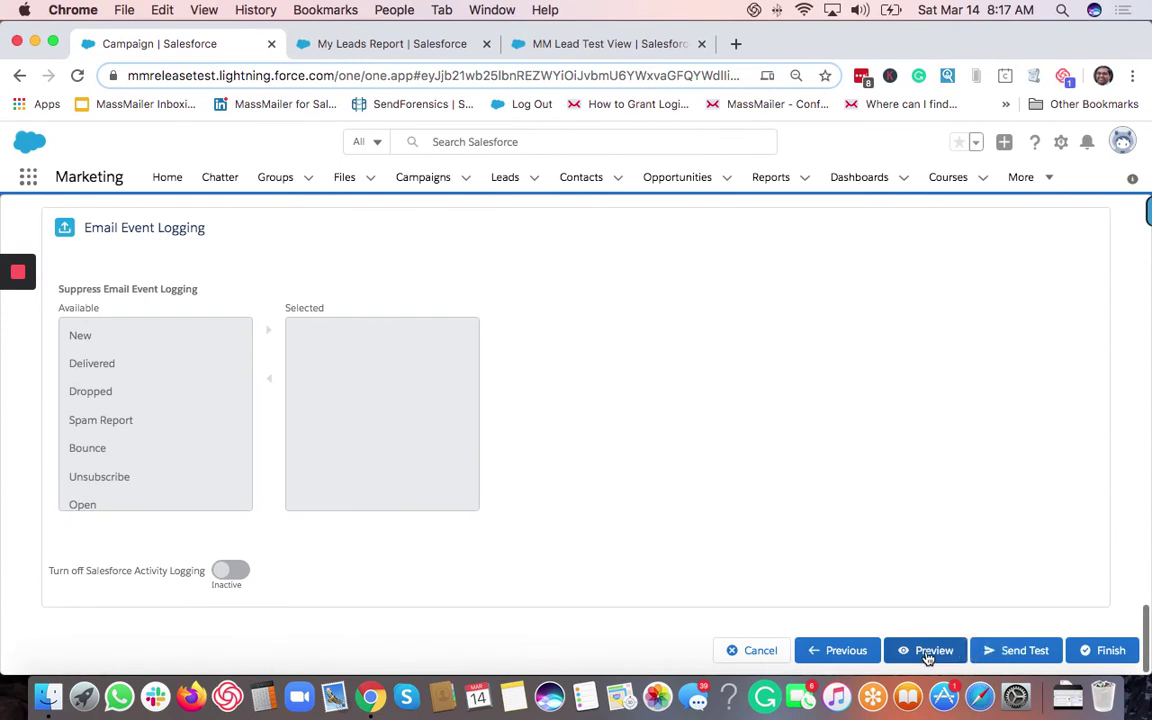
pyautogui.click(928, 652)
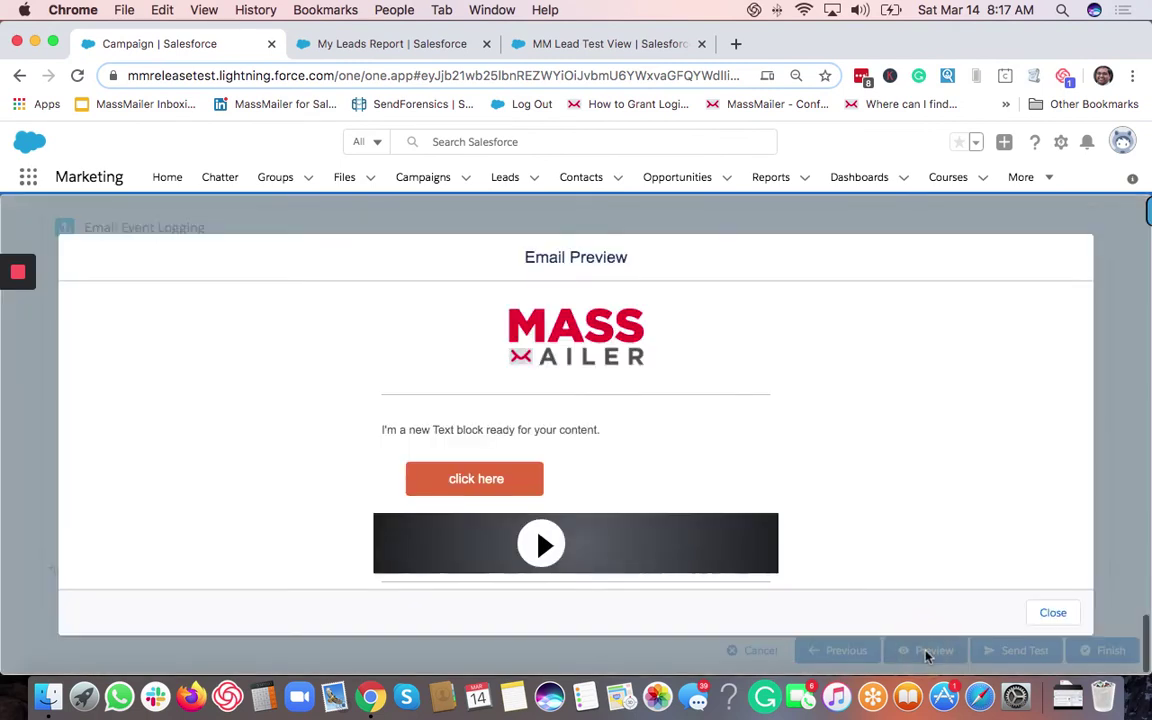
pyautogui.click(1053, 614)
pyautogui.click(1025, 651)
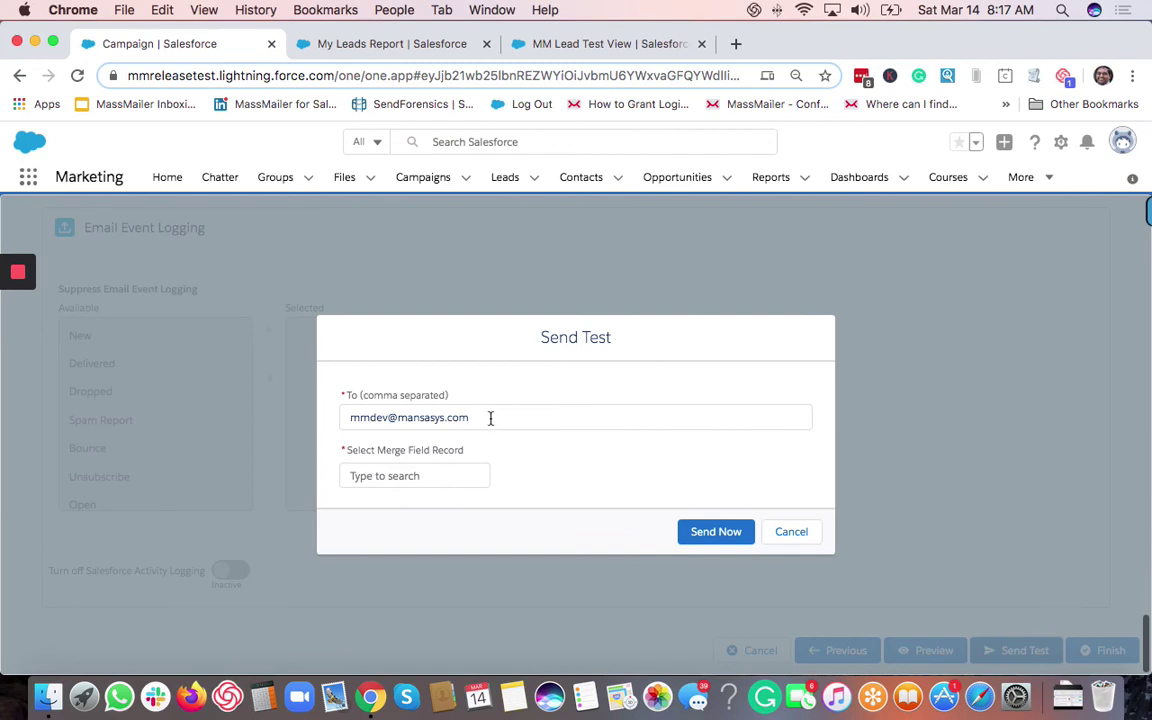
pyautogui.tripleClick(490, 418)
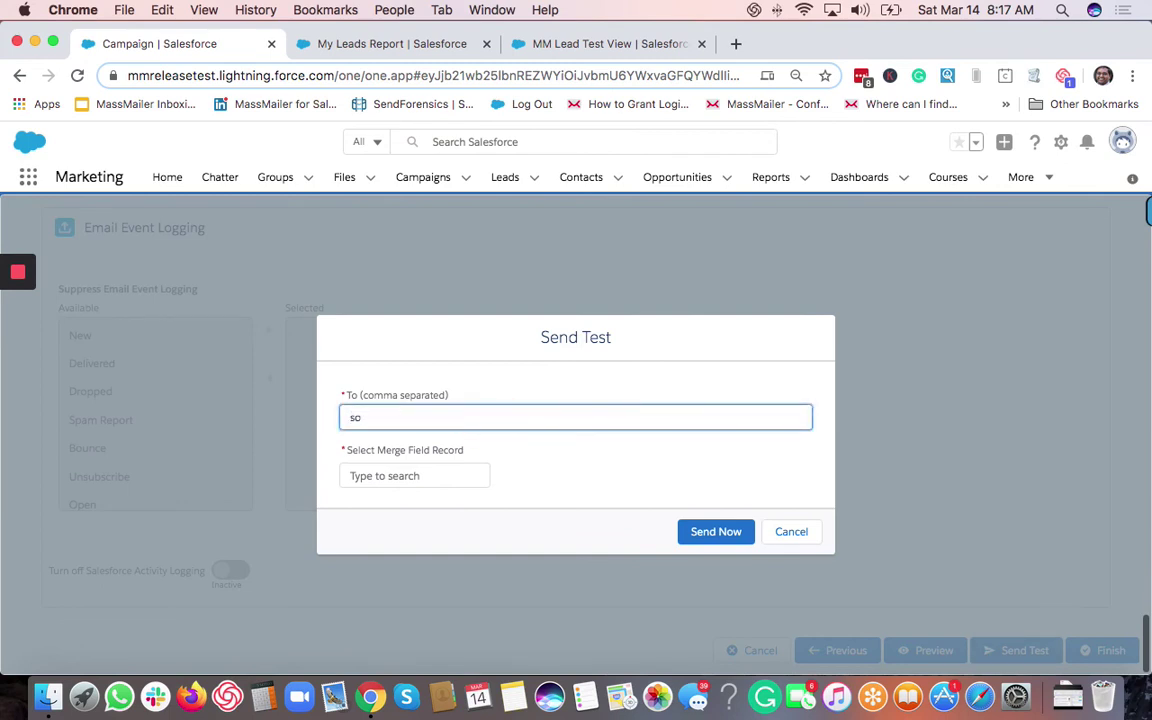
pyautogui.click(440, 470)
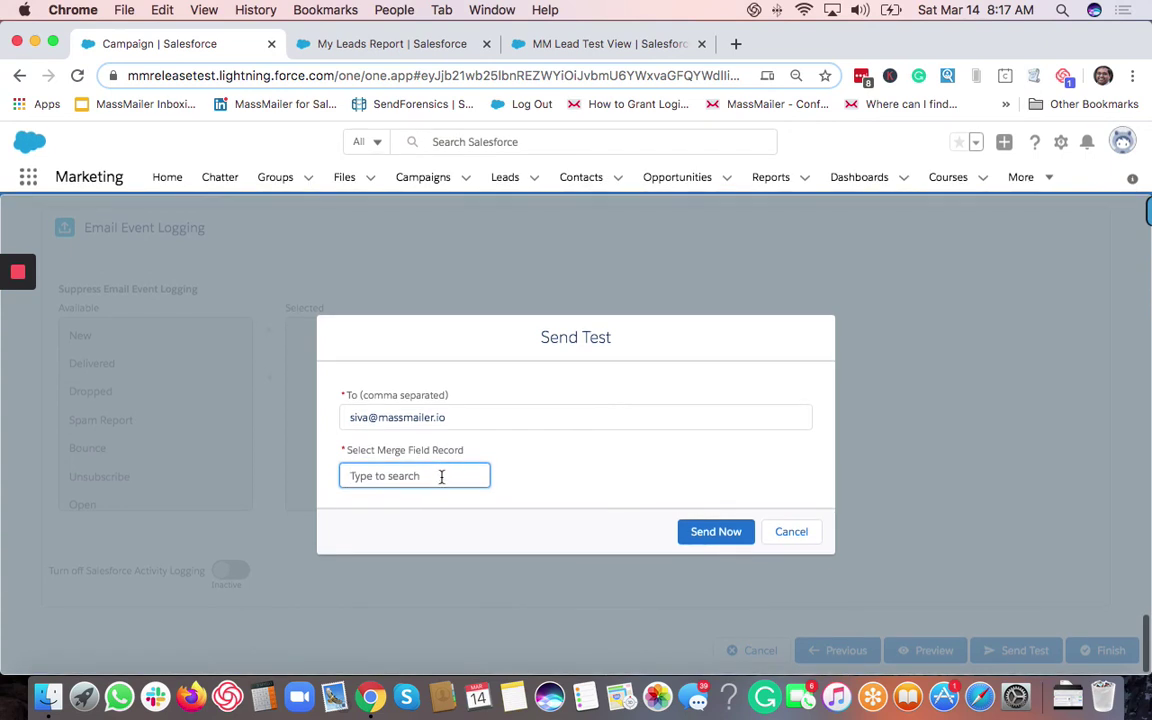
pyautogui.click(416, 475)
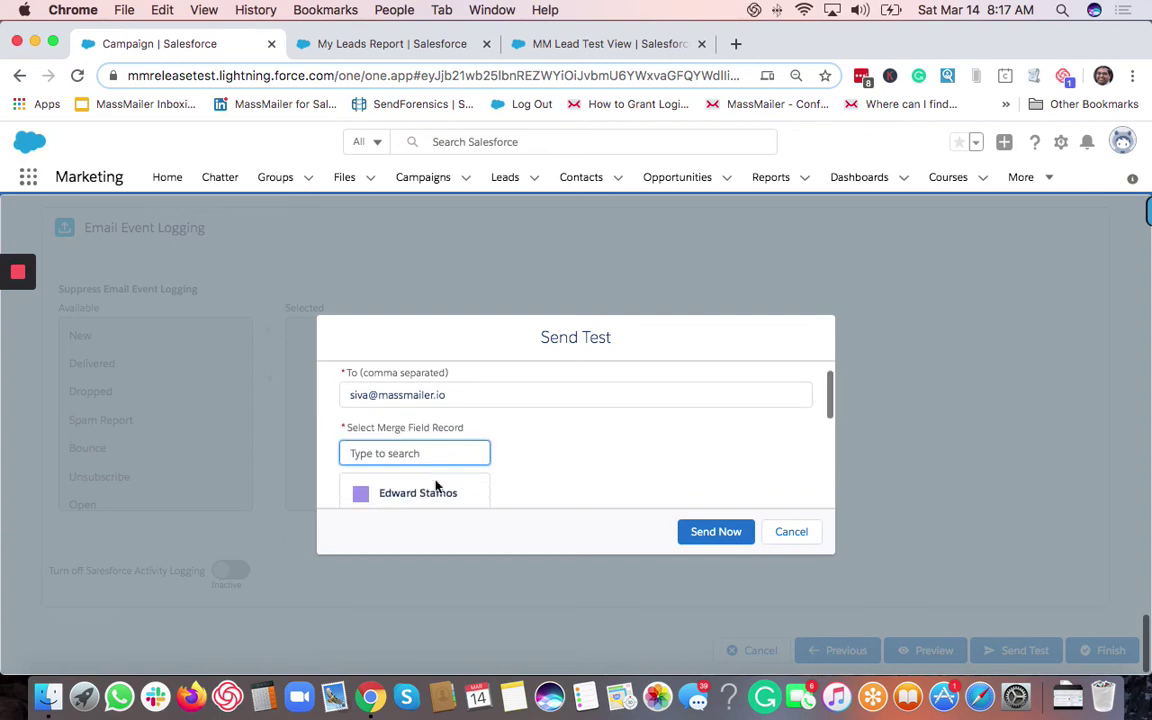
pyautogui.click(440, 491)
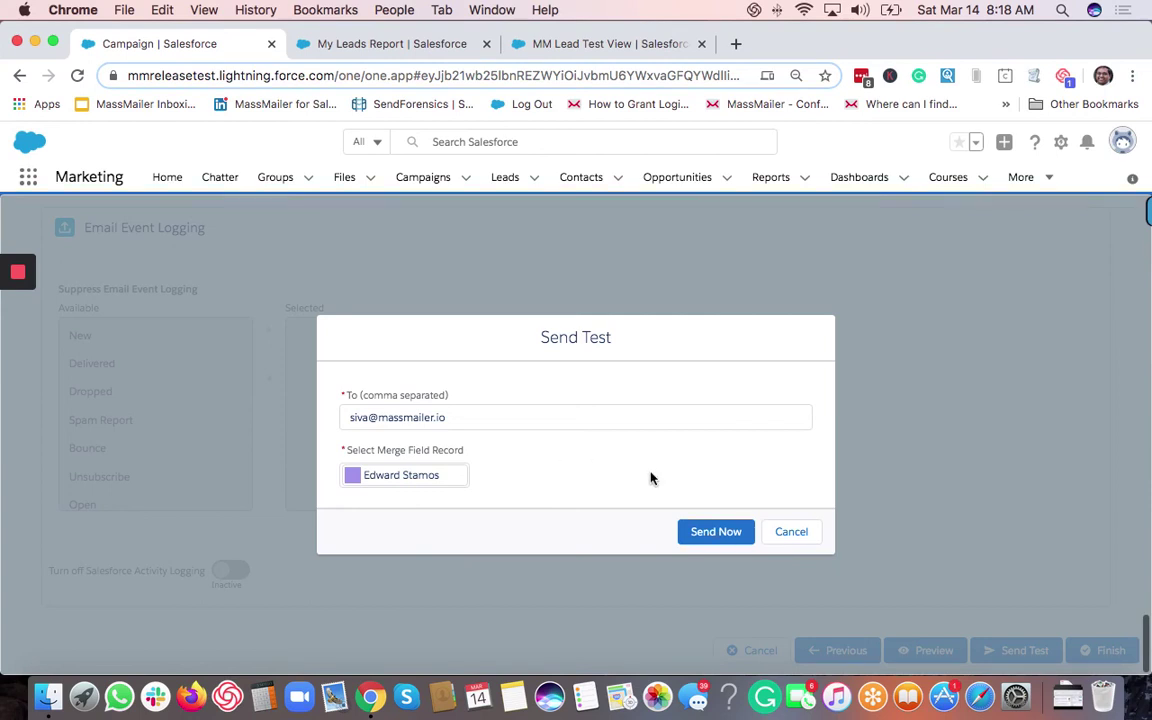
pyautogui.click(712, 533)
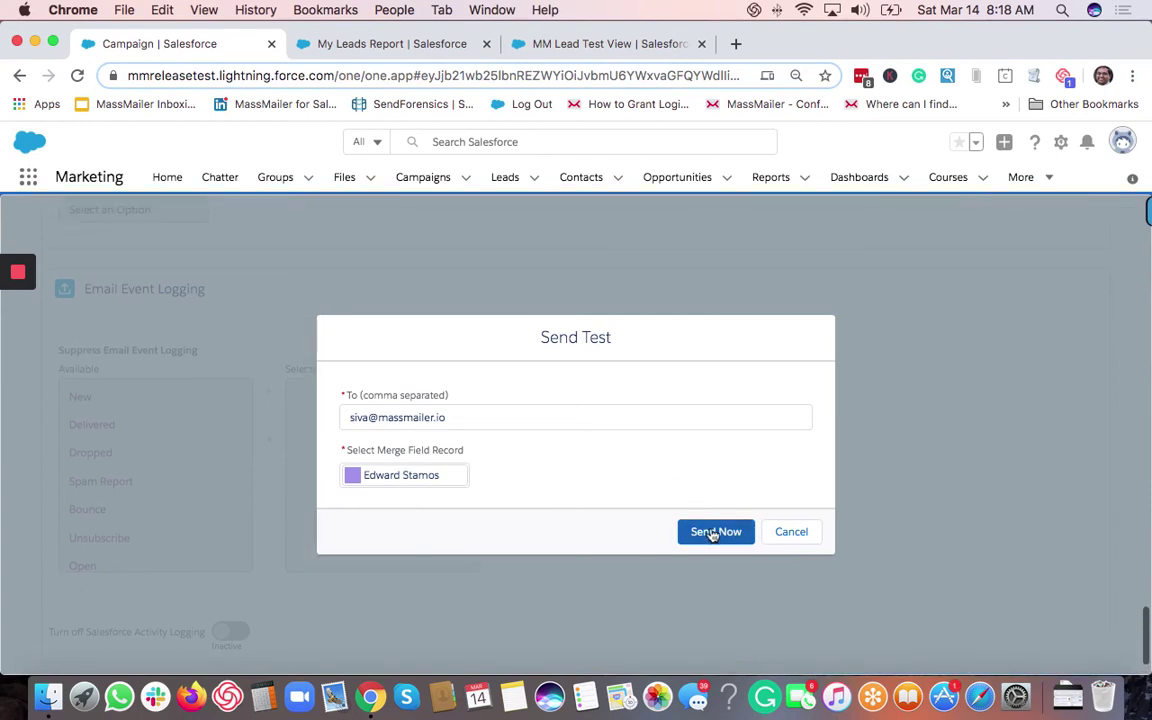
pyautogui.click(800, 533)
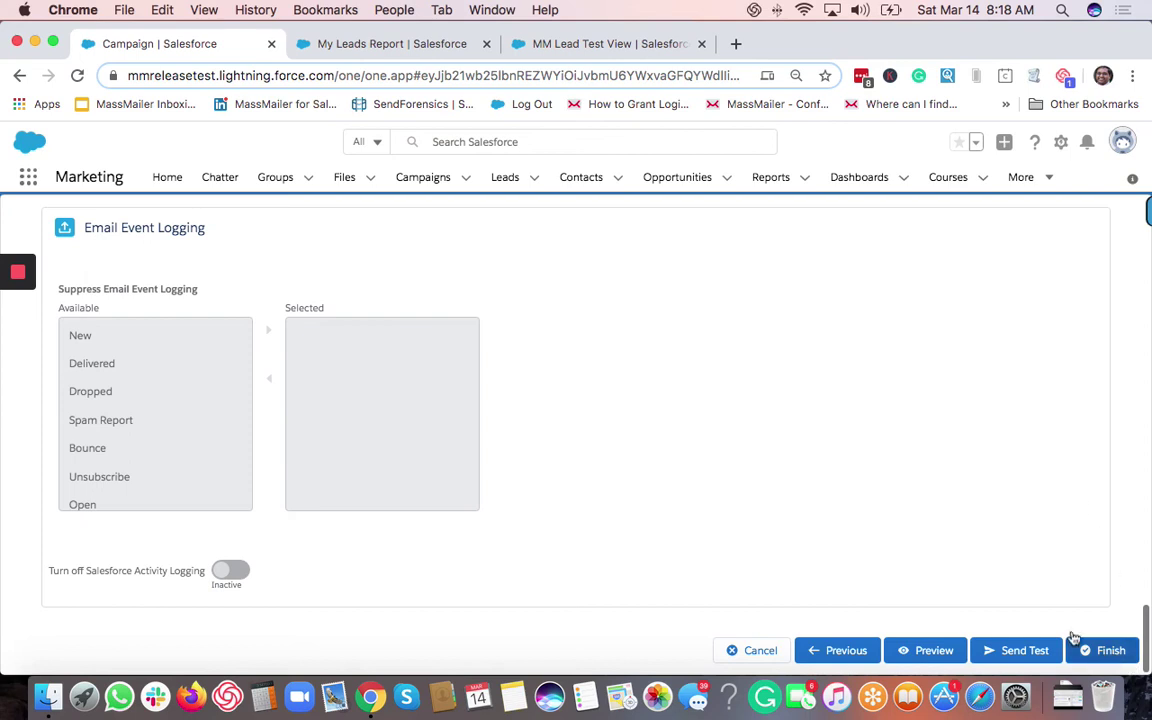
# Finish the outreach wizard and confirm submitting the outreach to campaign members.
pyautogui.click(1107, 658)
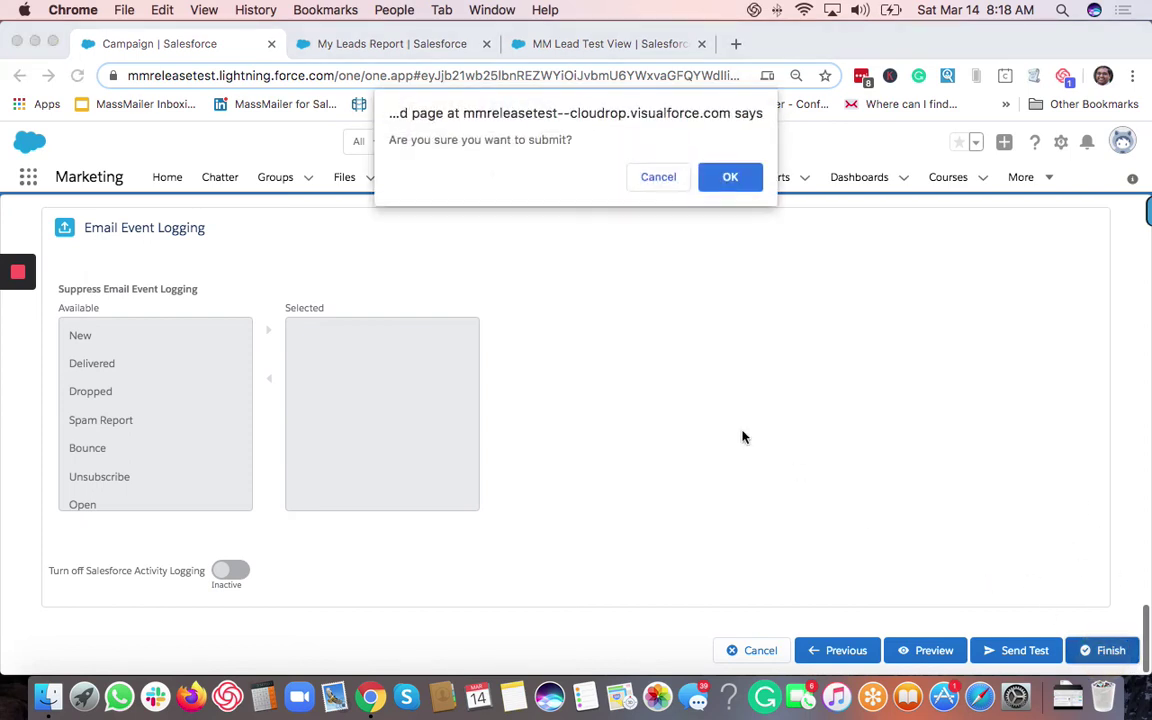
pyautogui.click(731, 178)
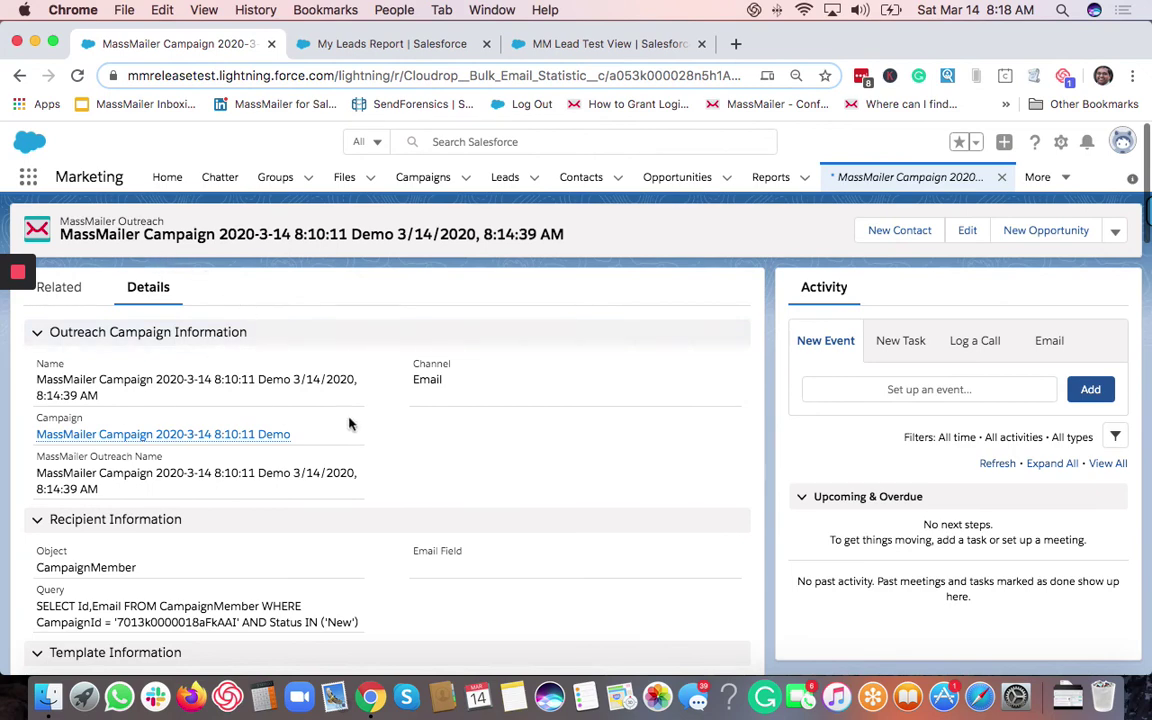
pyautogui.scroll(-1, 350, 423)
pyautogui.scroll(-3, 350, 423)
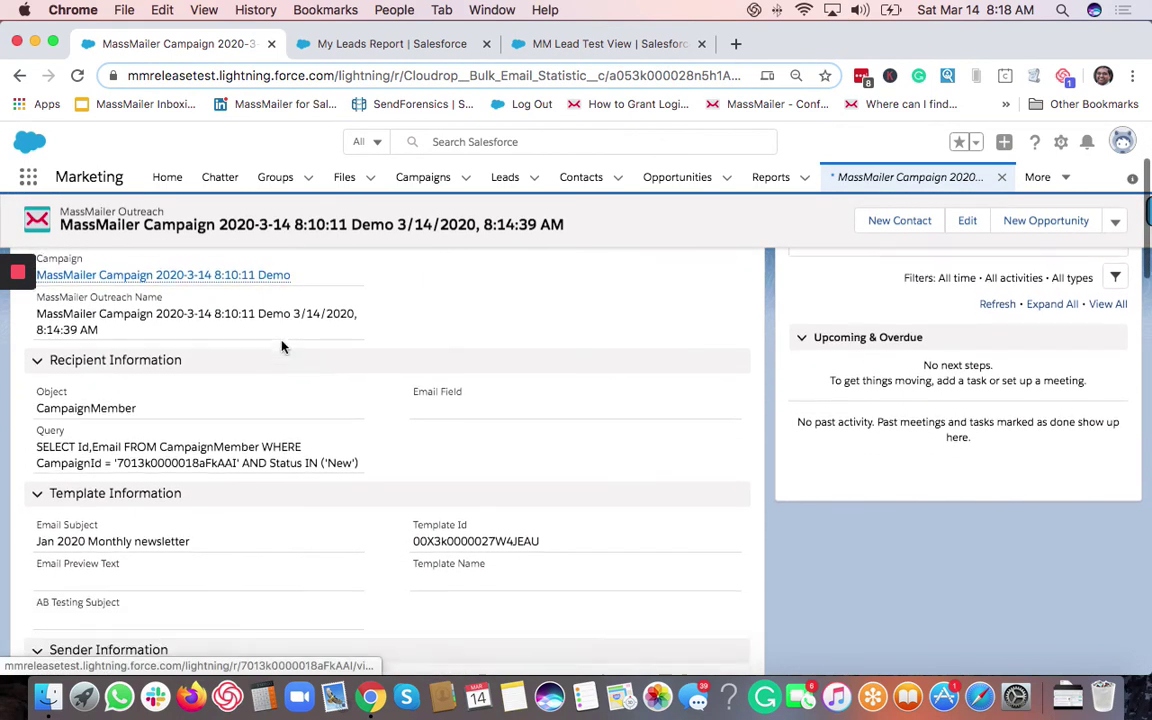
pyautogui.scroll(-6, 321, 455)
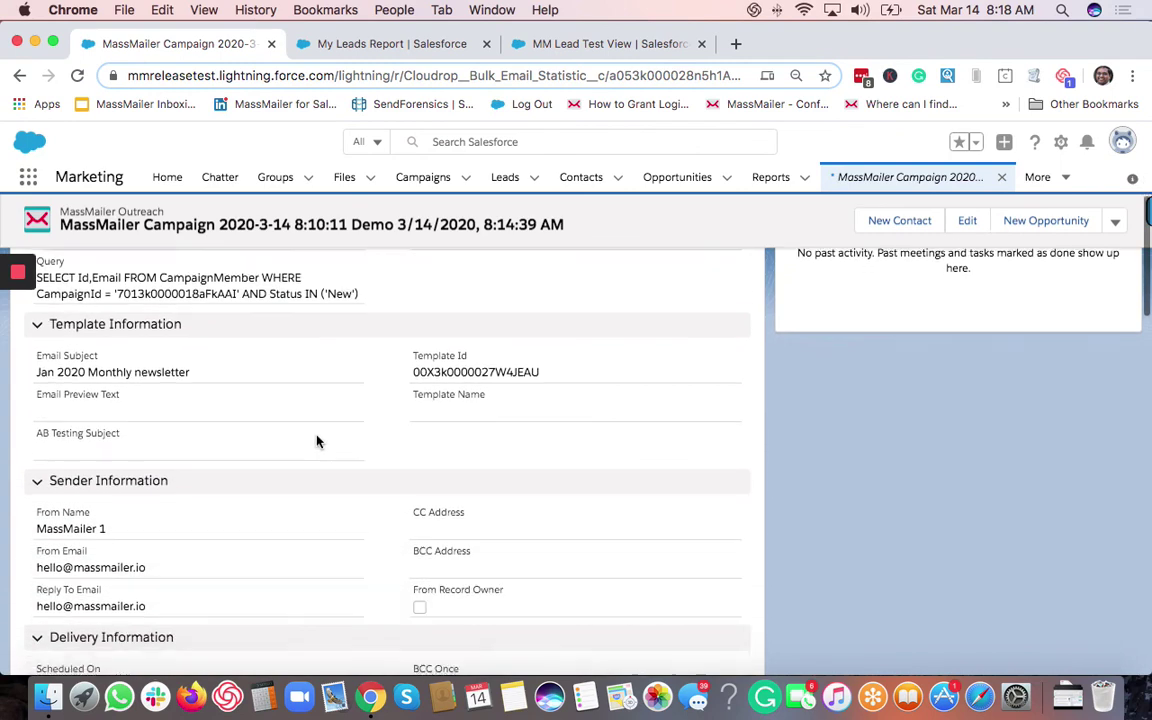
pyautogui.scroll(-6, 317, 441)
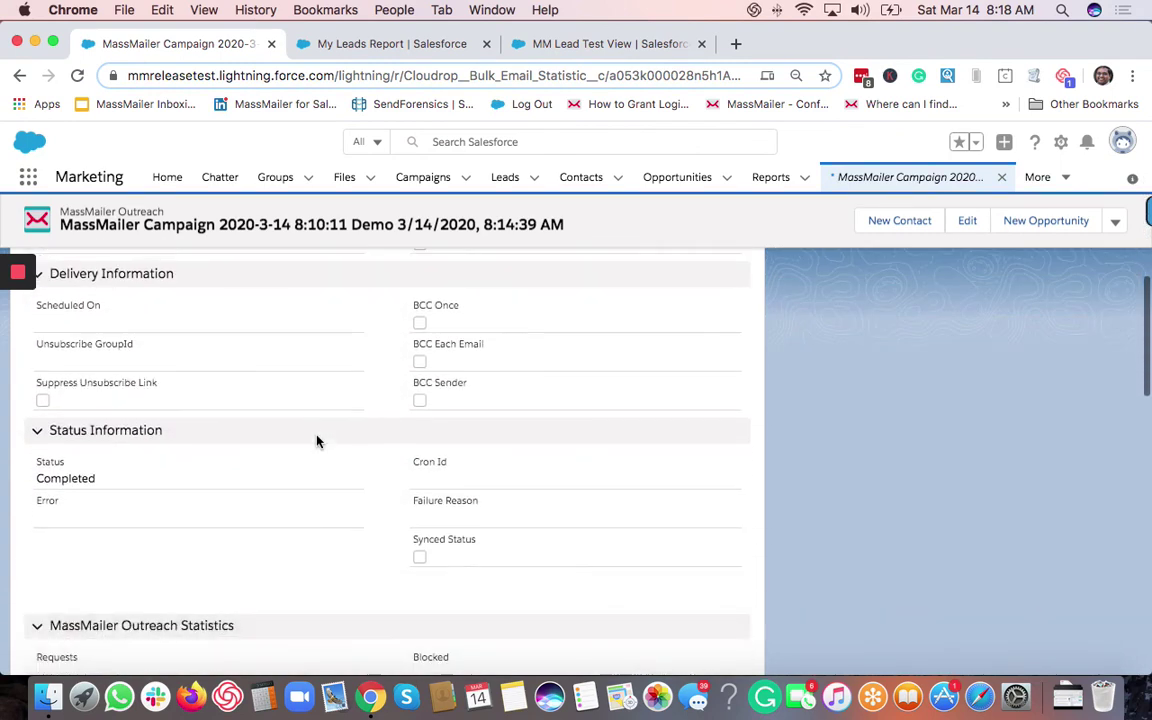
pyautogui.scroll(-10, 317, 441)
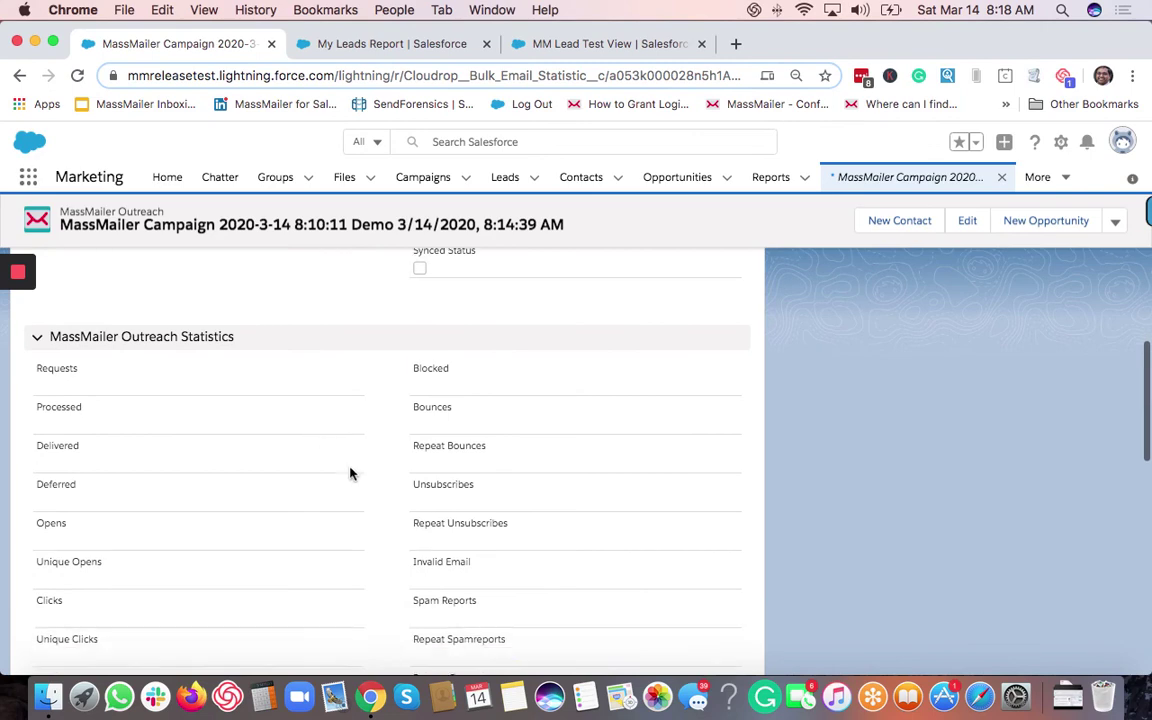
pyautogui.scroll(-9, 354, 472)
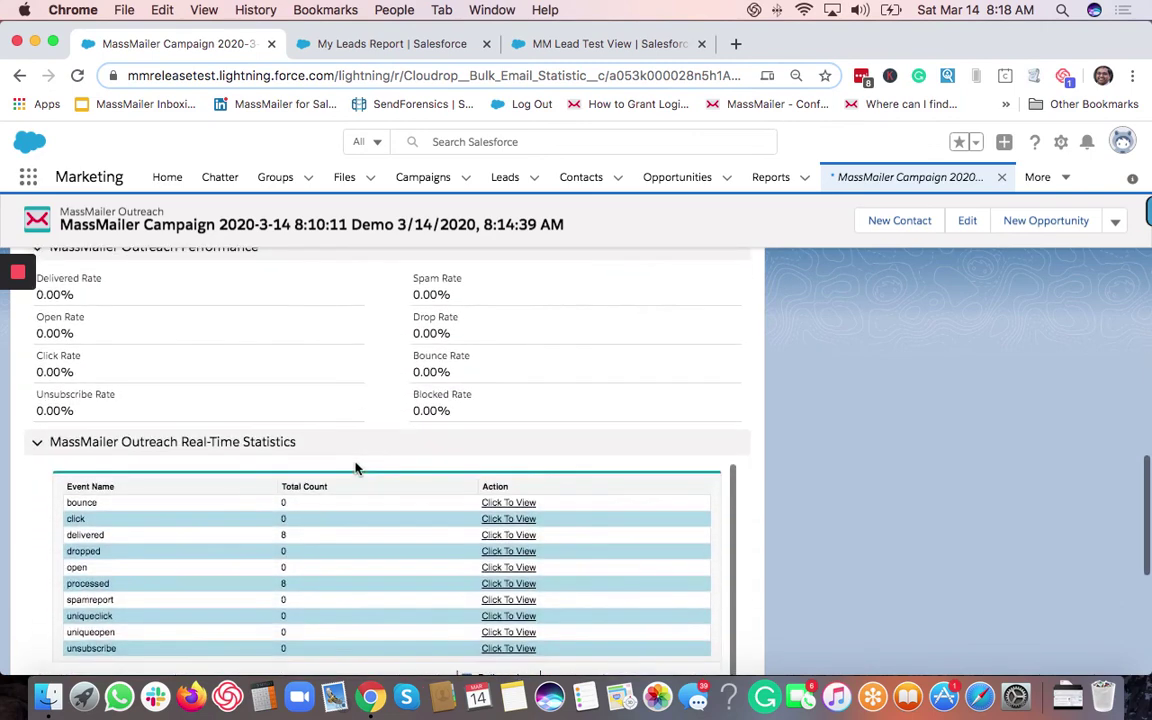
pyautogui.scroll(1, 355, 468)
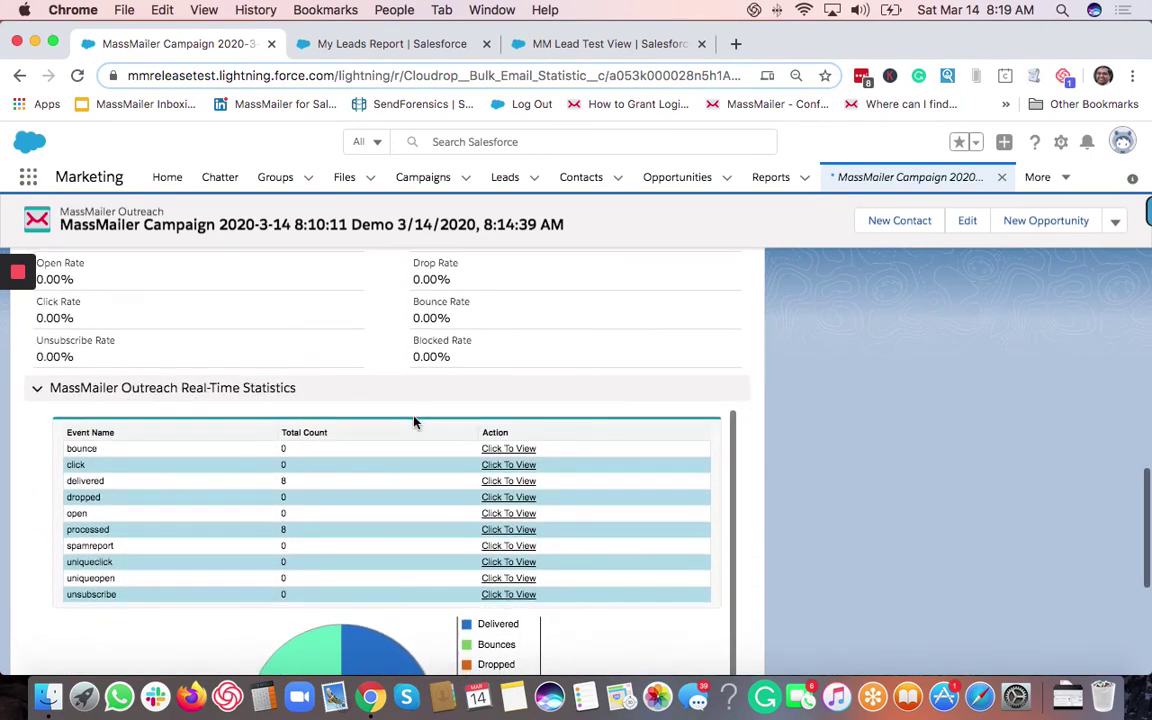
pyautogui.scroll(1, 477, 342)
pyautogui.scroll(15, 475, 343)
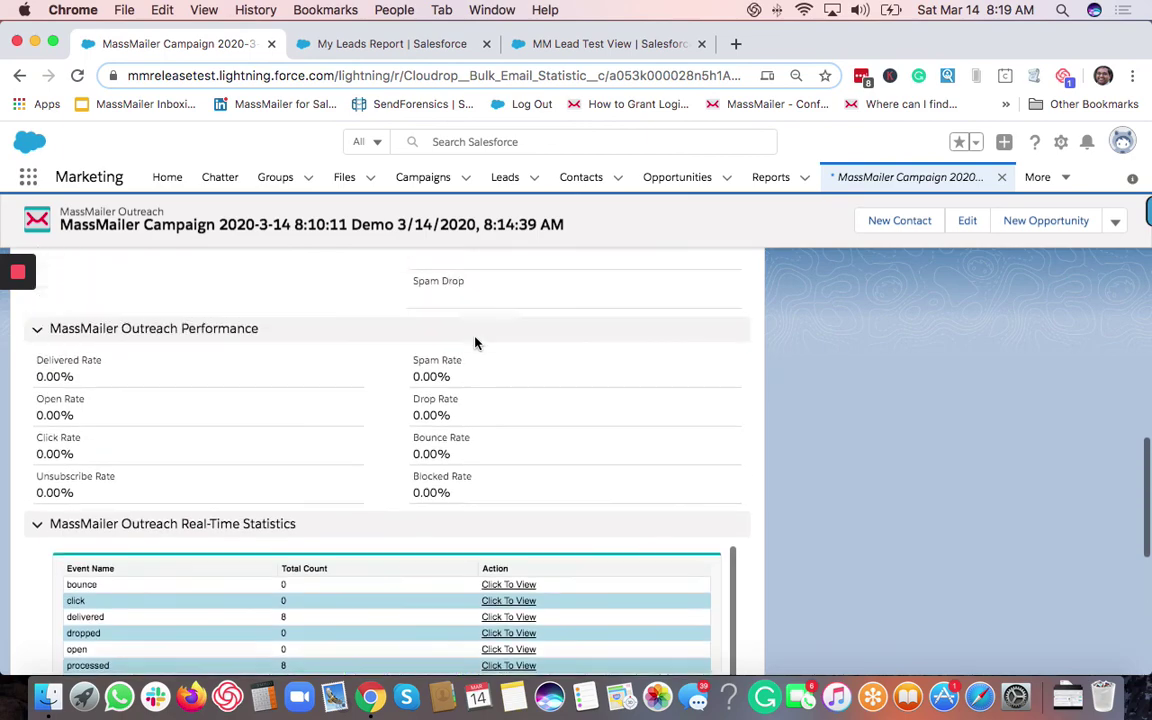
pyautogui.scroll(5, 473, 341)
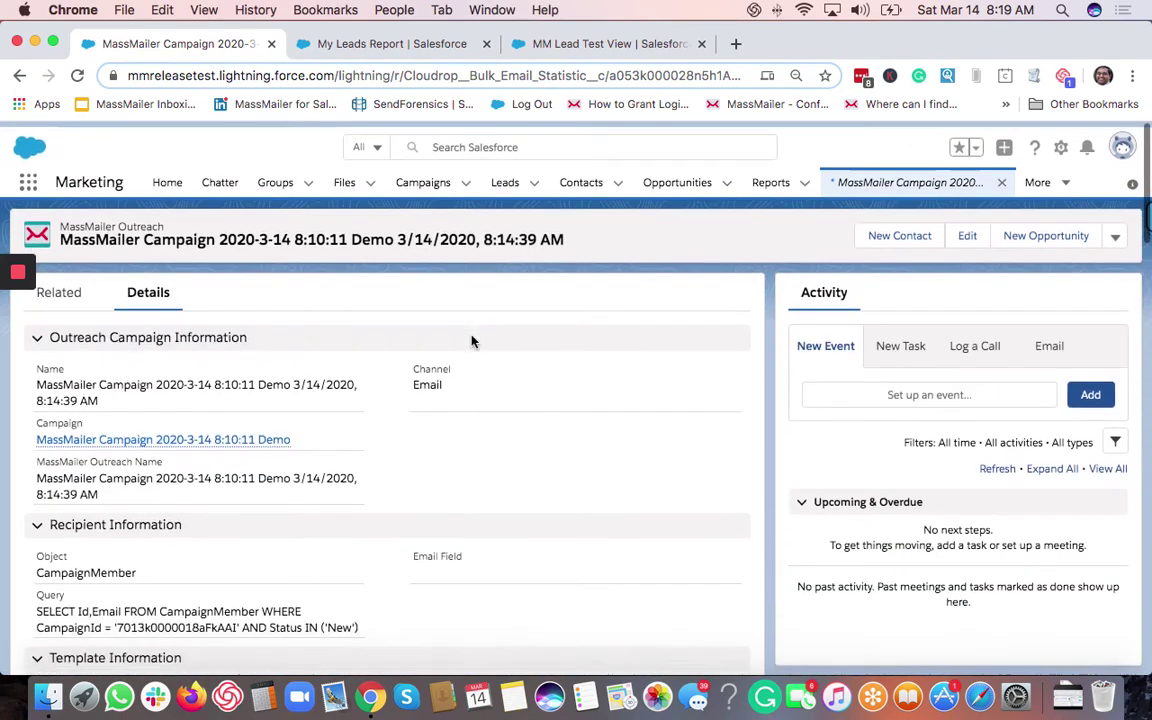